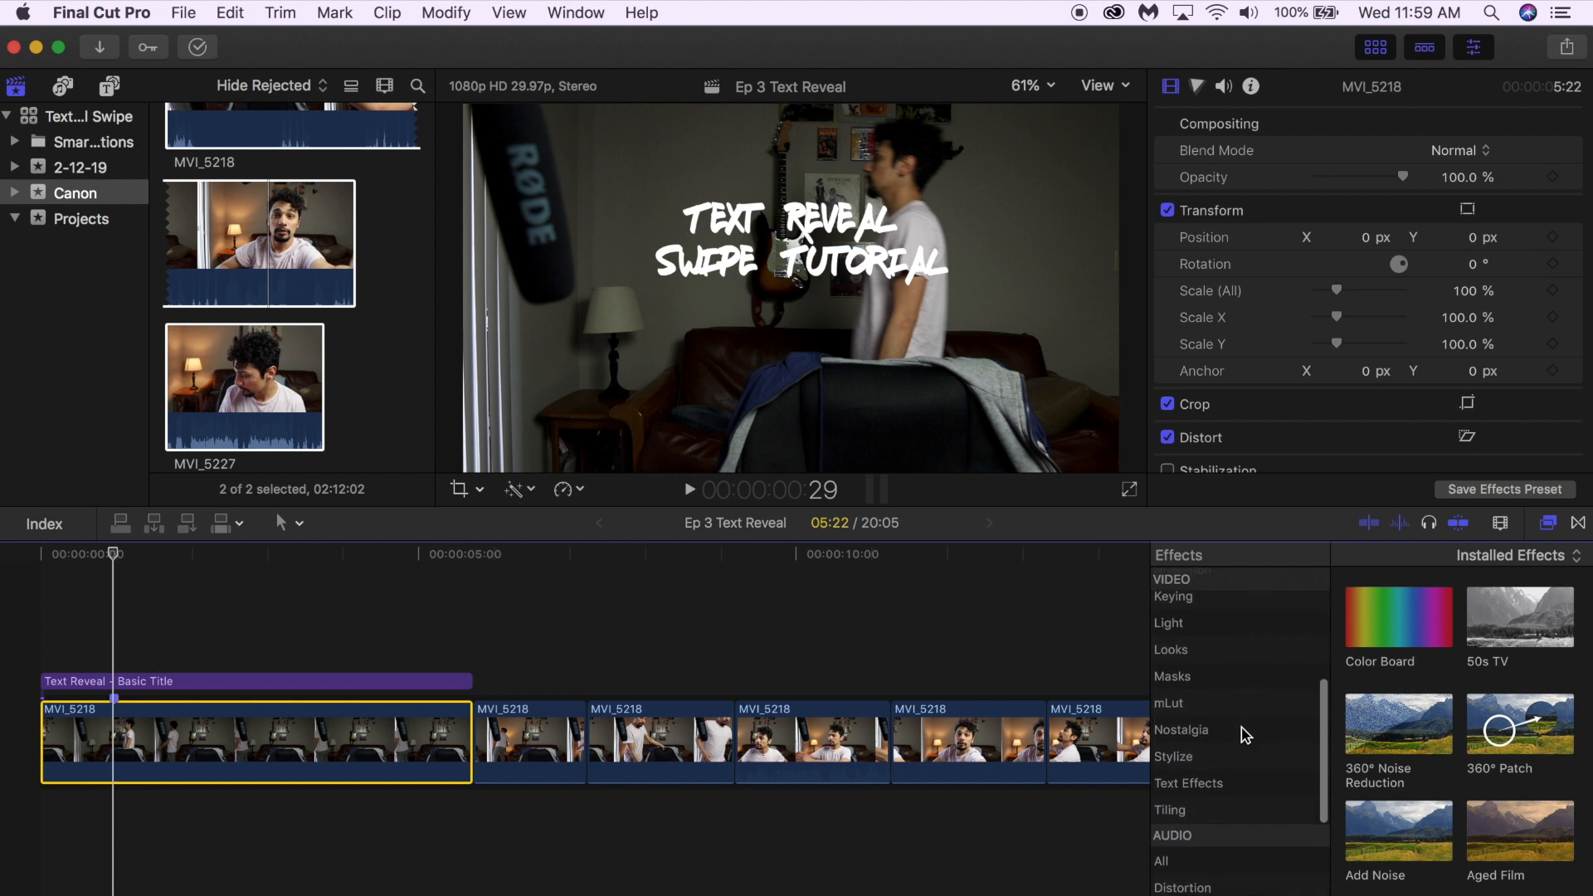
# - Apply the Draw Mask effect from the Masks category to the Text Reveal title above the first clip
pyautogui.scroll(3, 1245, 735)
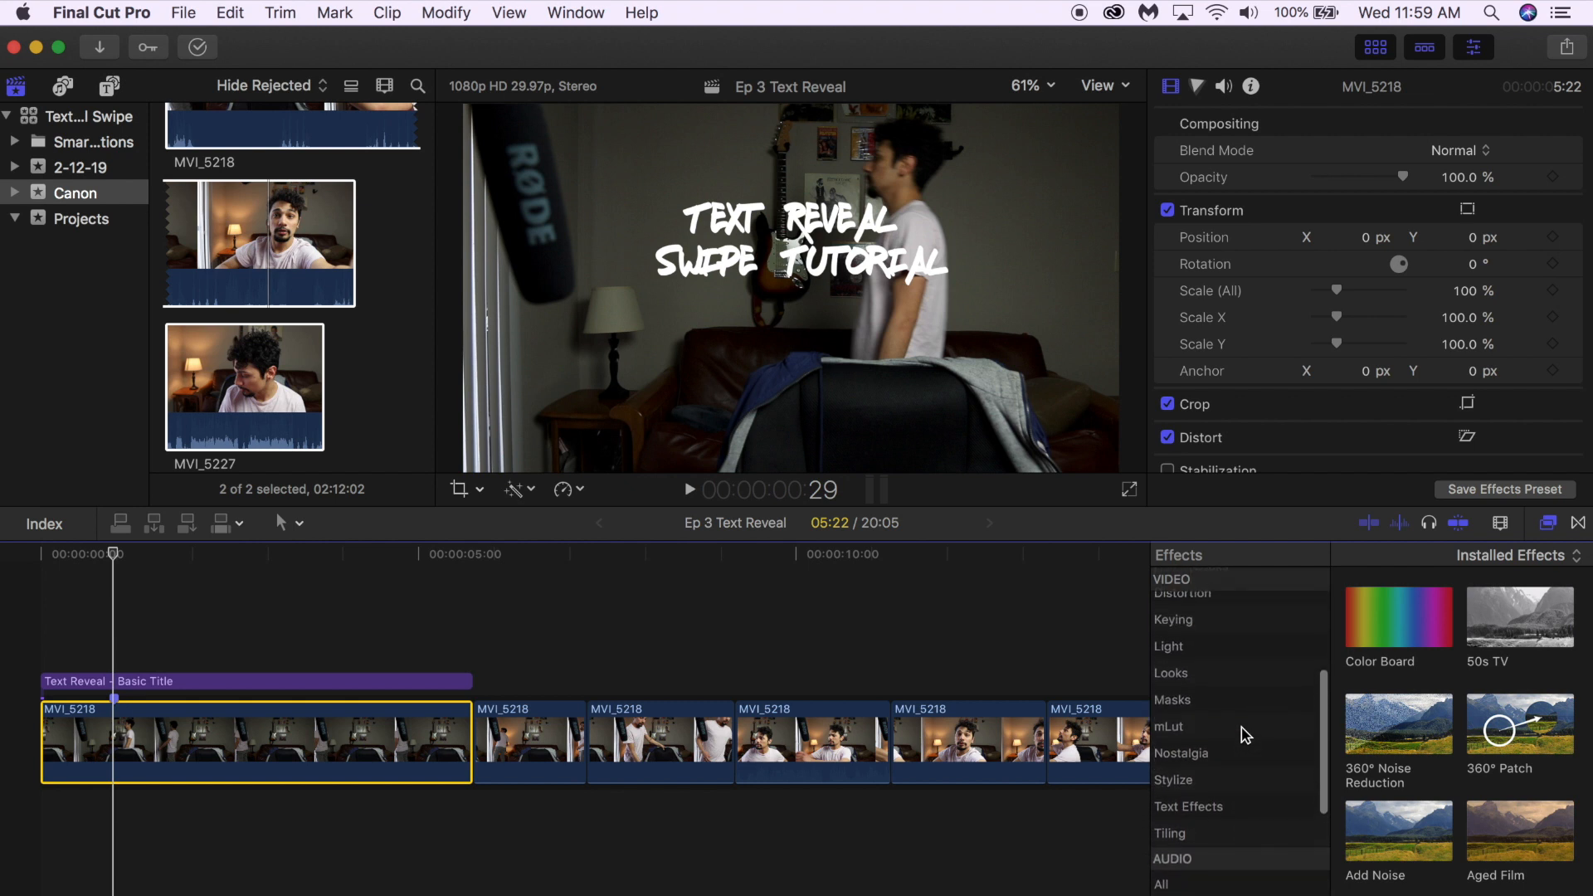
pyautogui.click(1216, 707)
pyautogui.click(1365, 641)
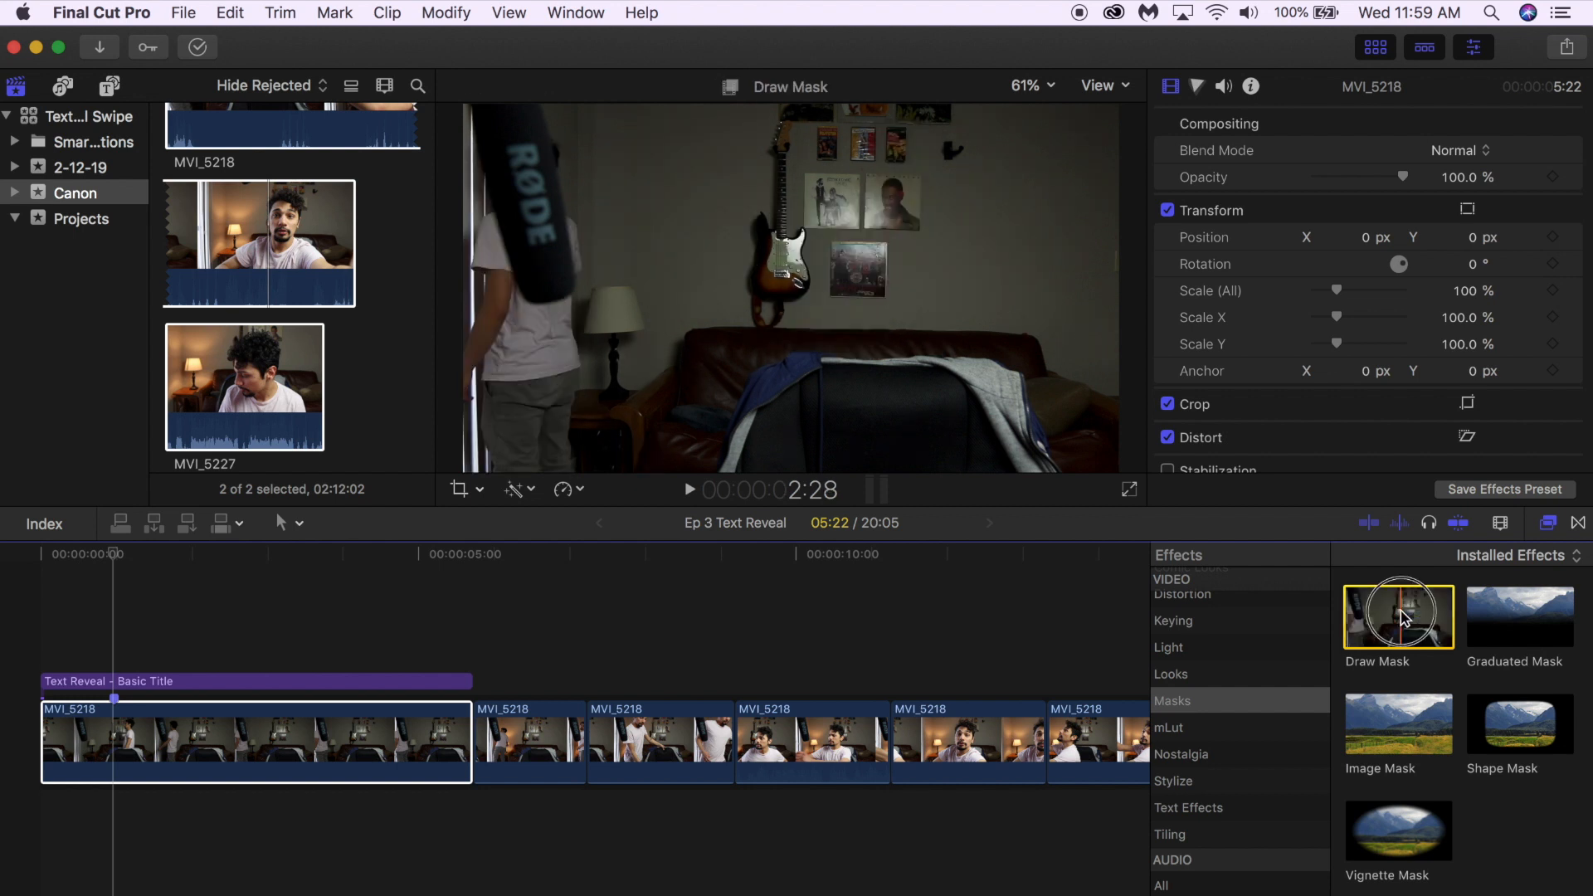
pyautogui.moveTo(1402, 618)
pyautogui.mouseDown()
pyautogui.moveTo(1202, 604)
pyautogui.moveTo(605, 618)
pyautogui.moveTo(239, 659)
pyautogui.moveTo(188, 689)
pyautogui.mouseUp()
pyautogui.click(186, 681)
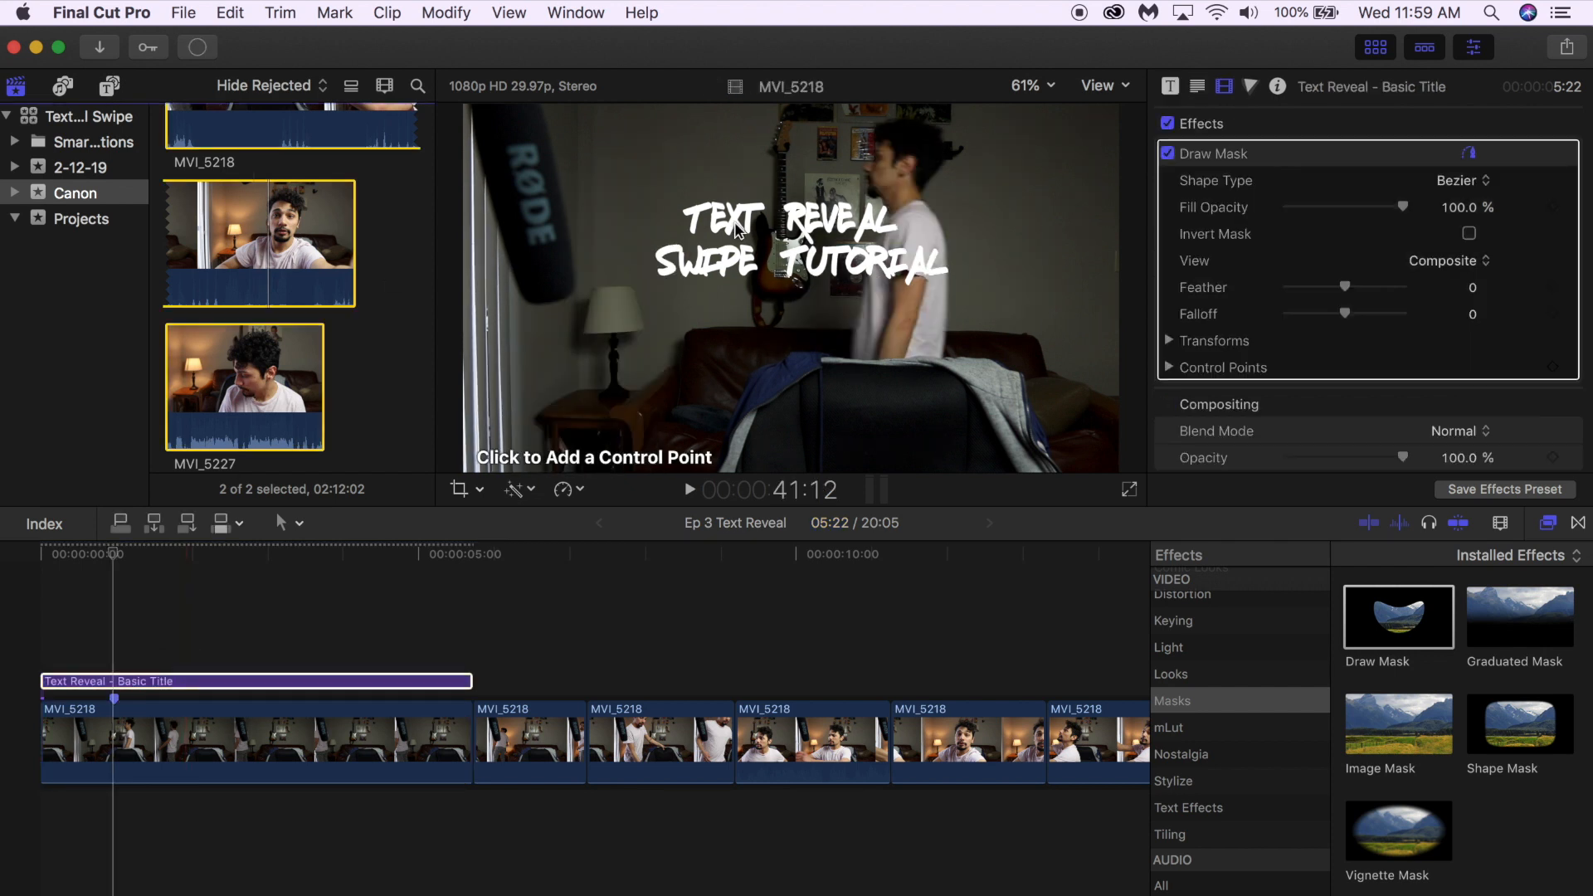
# - Draw a closed four-point Linear mask around the title at frame 0:29 and shift its left edge just behind the man's back
pyautogui.click(116, 606)
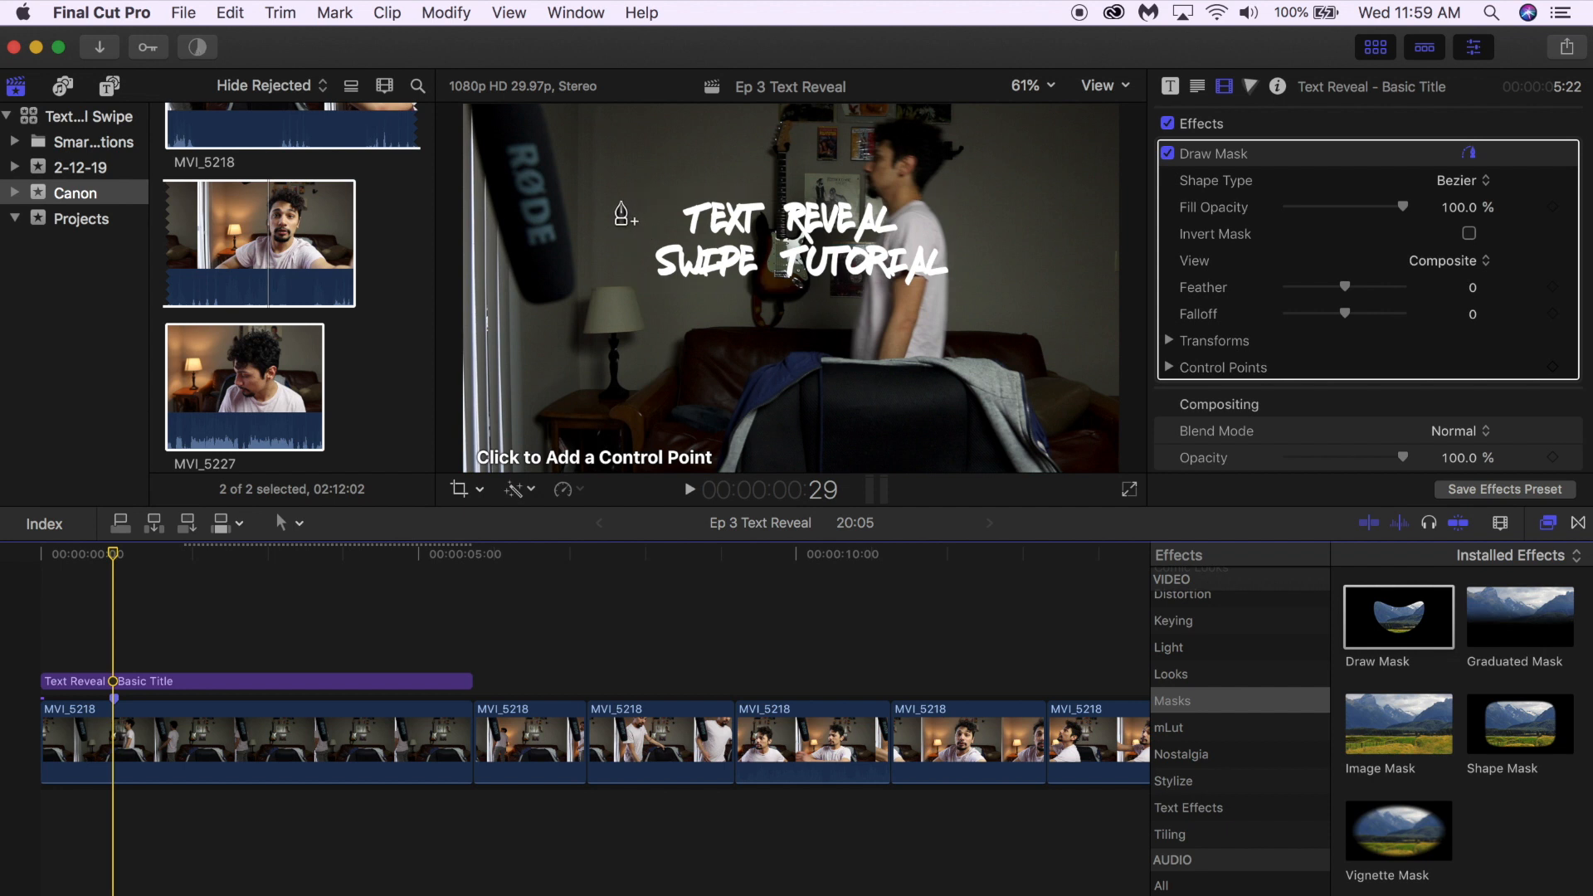
pyautogui.click(616, 195)
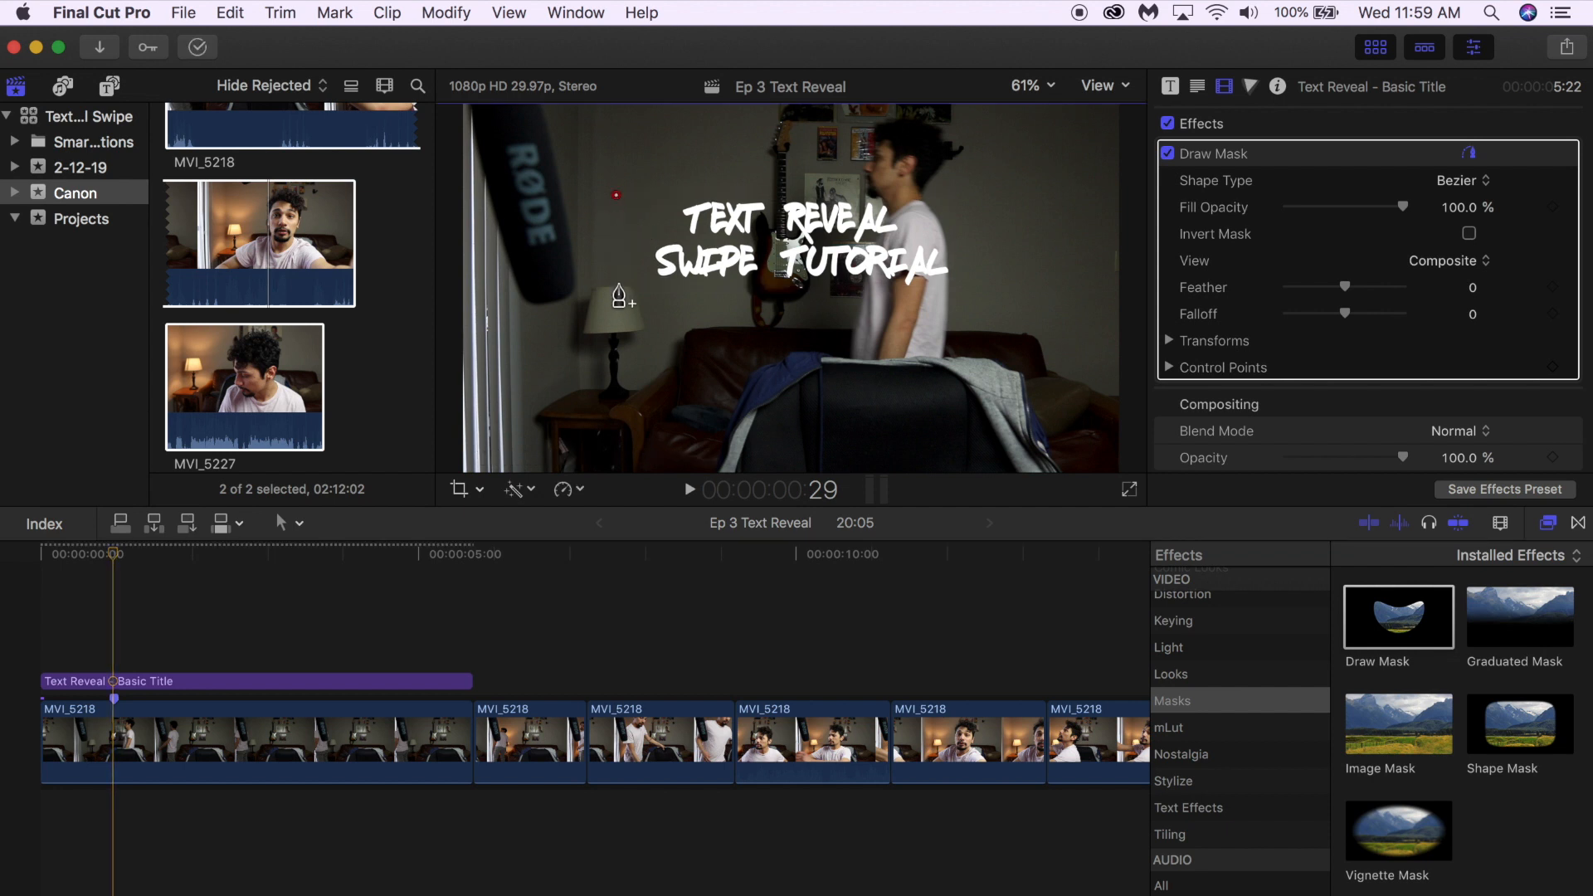
pyautogui.click(969, 299)
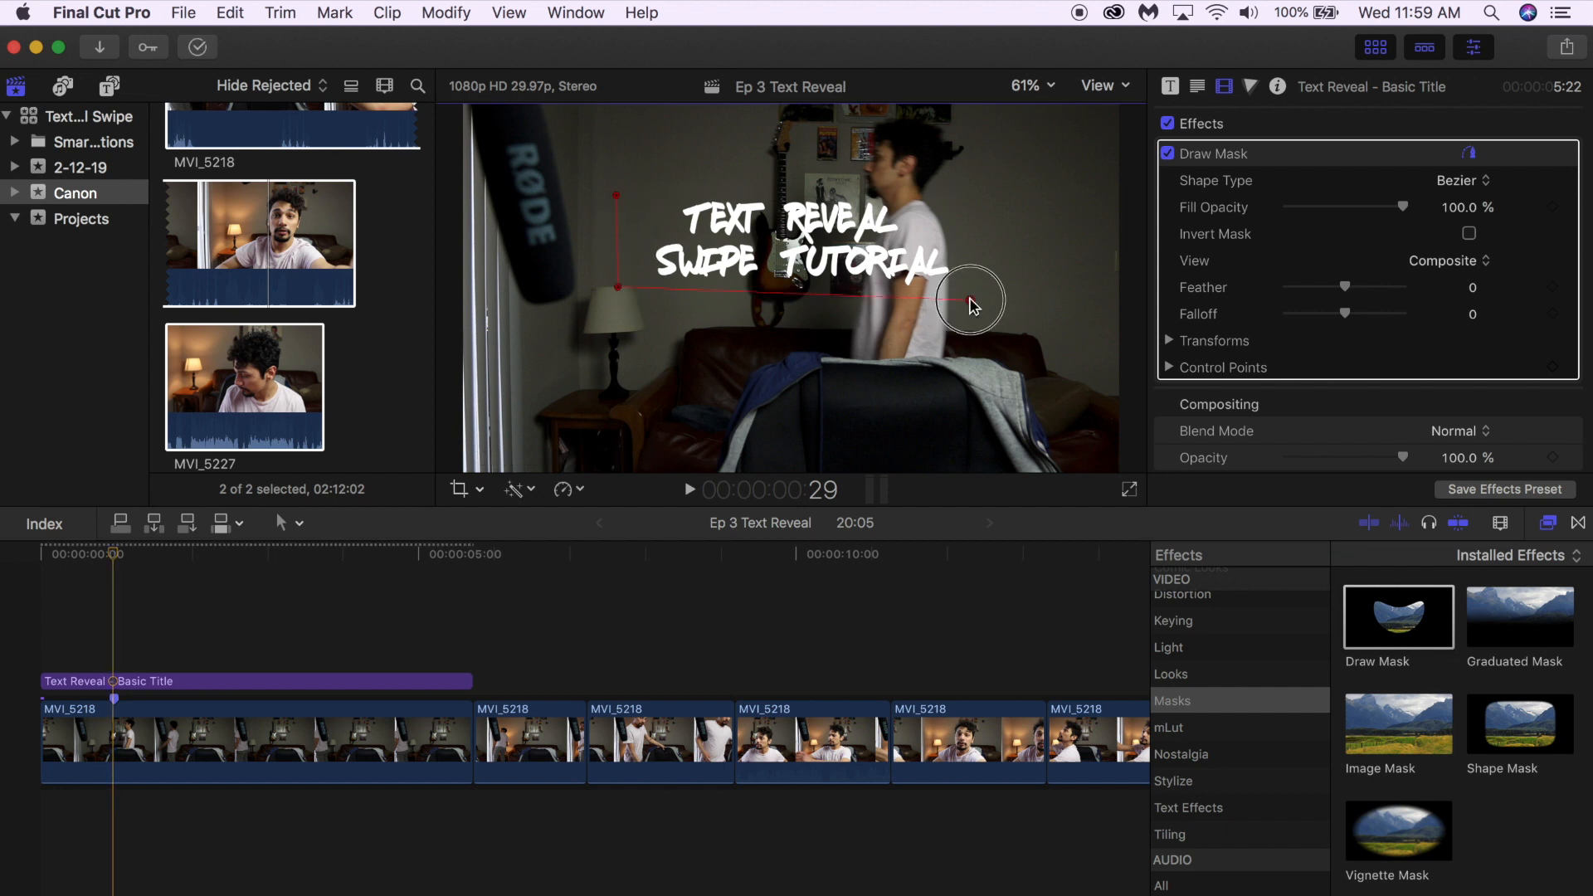
pyautogui.click(959, 182)
pyautogui.click(615, 195)
pyautogui.moveTo(616, 196); pyautogui.dragTo(614, 178)
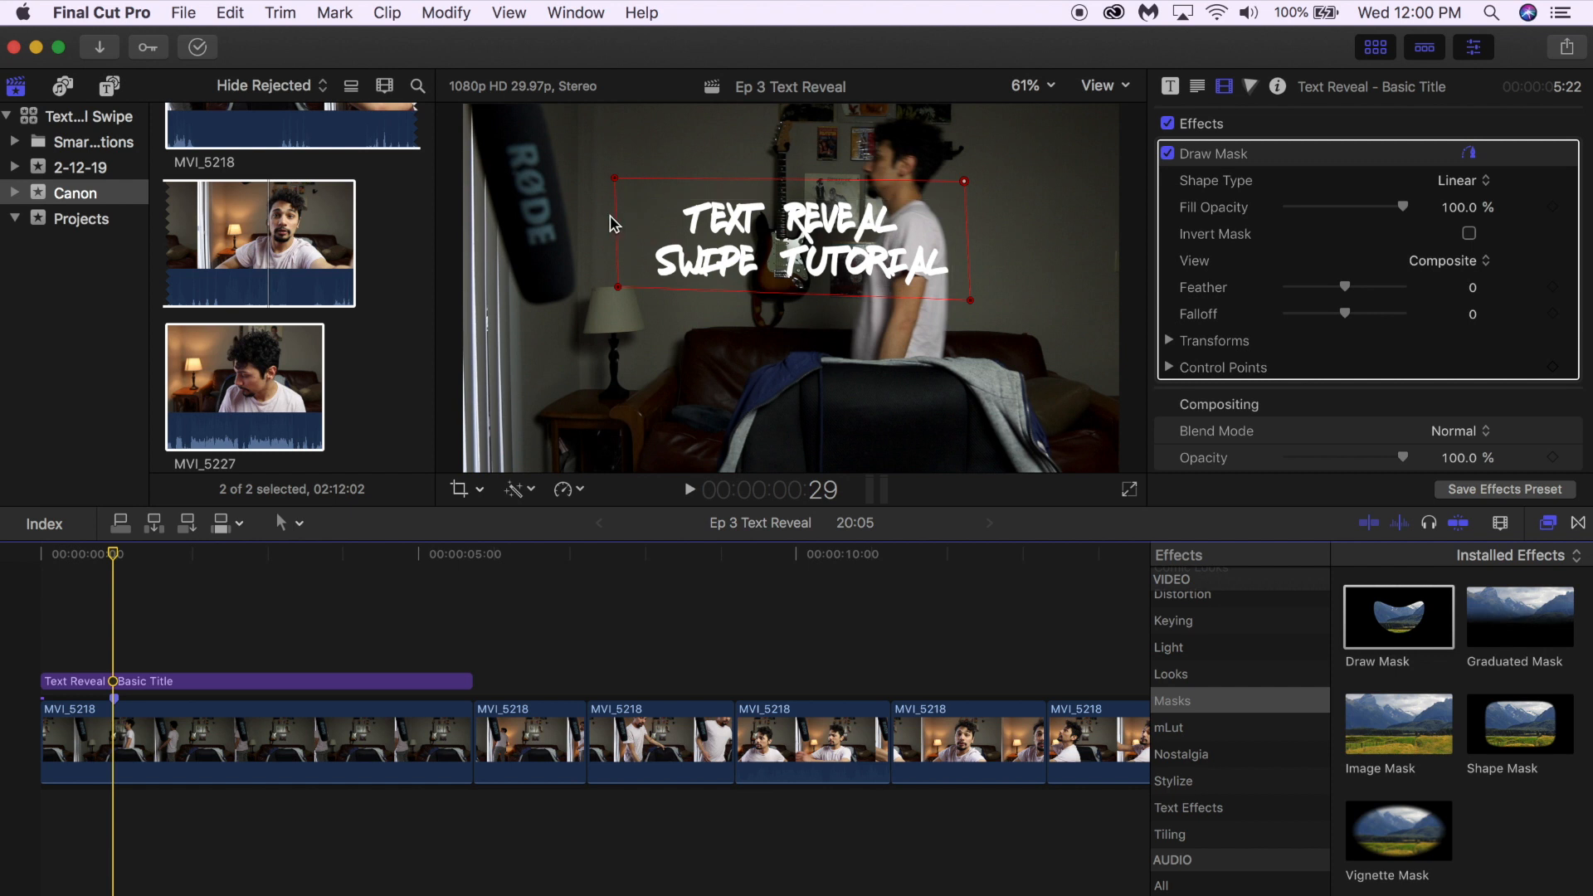
pyautogui.moveTo(615, 235); pyautogui.dragTo(949, 243)
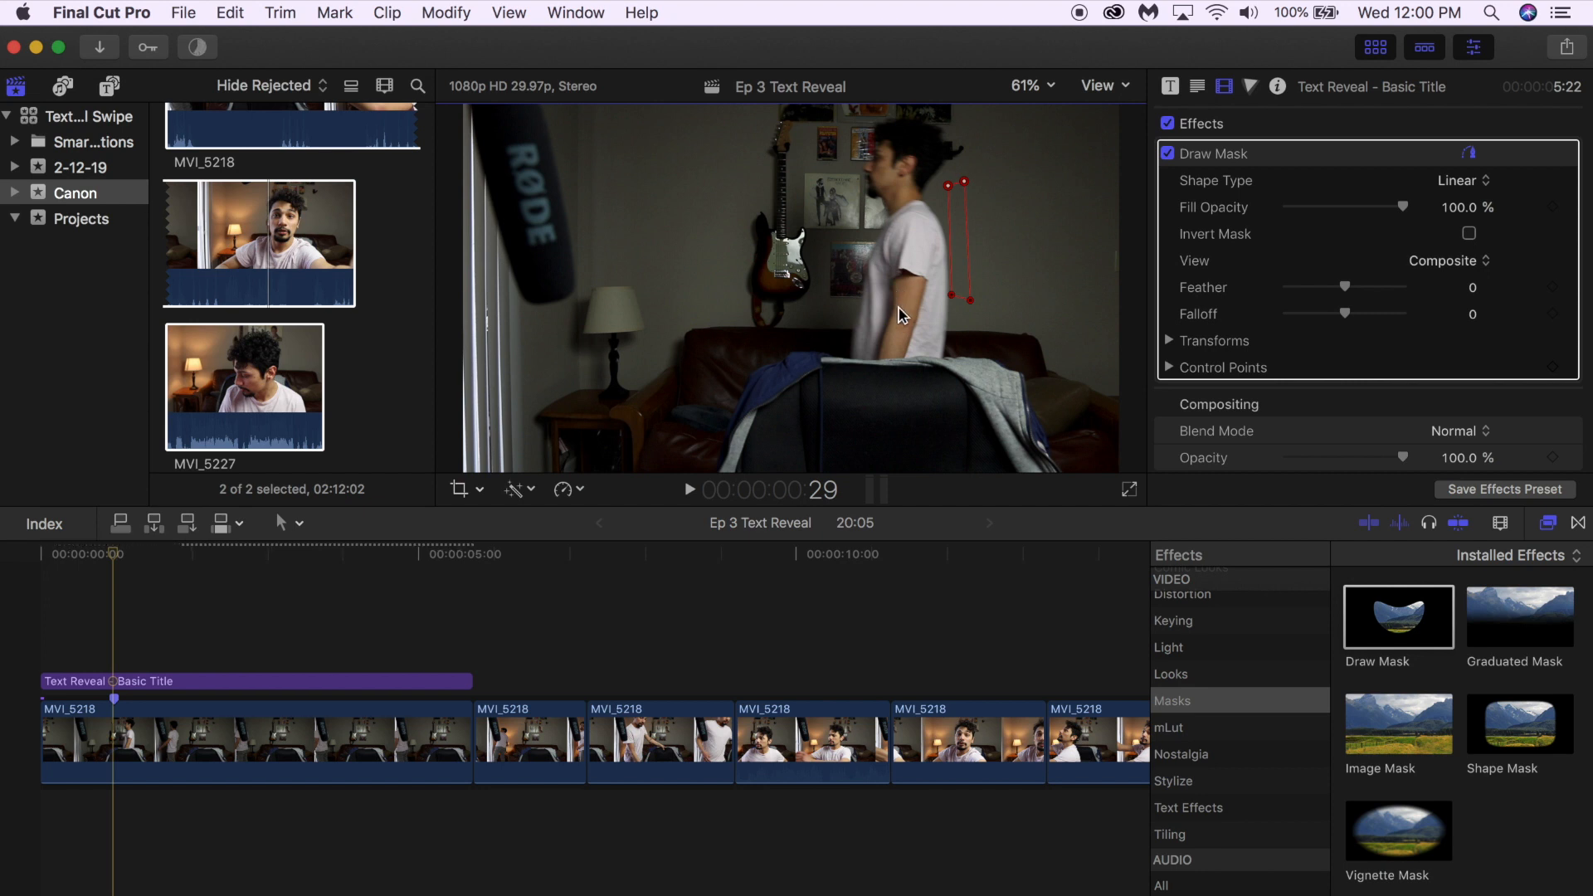
# - Compare frames 0:29 and 1:00 to examine how the man's back moves relative to the mask's left edge
pyautogui.press('Right')
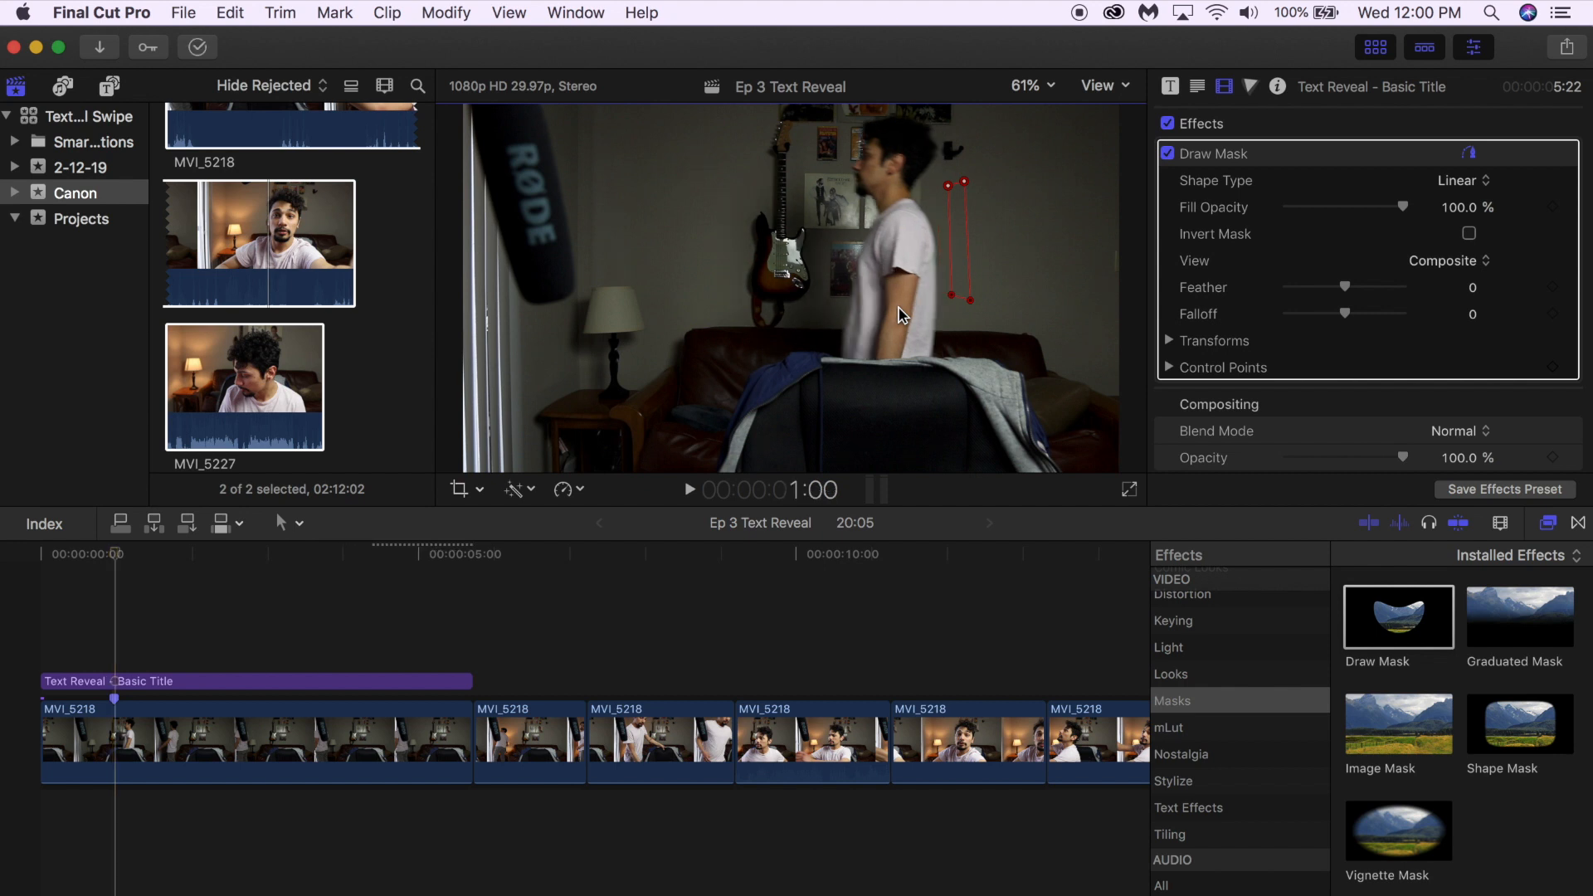
pyautogui.press('Left')
pyautogui.press('Right')
pyautogui.press('Left')
pyautogui.press('Right')
pyautogui.press('Left')
pyautogui.press('Left')
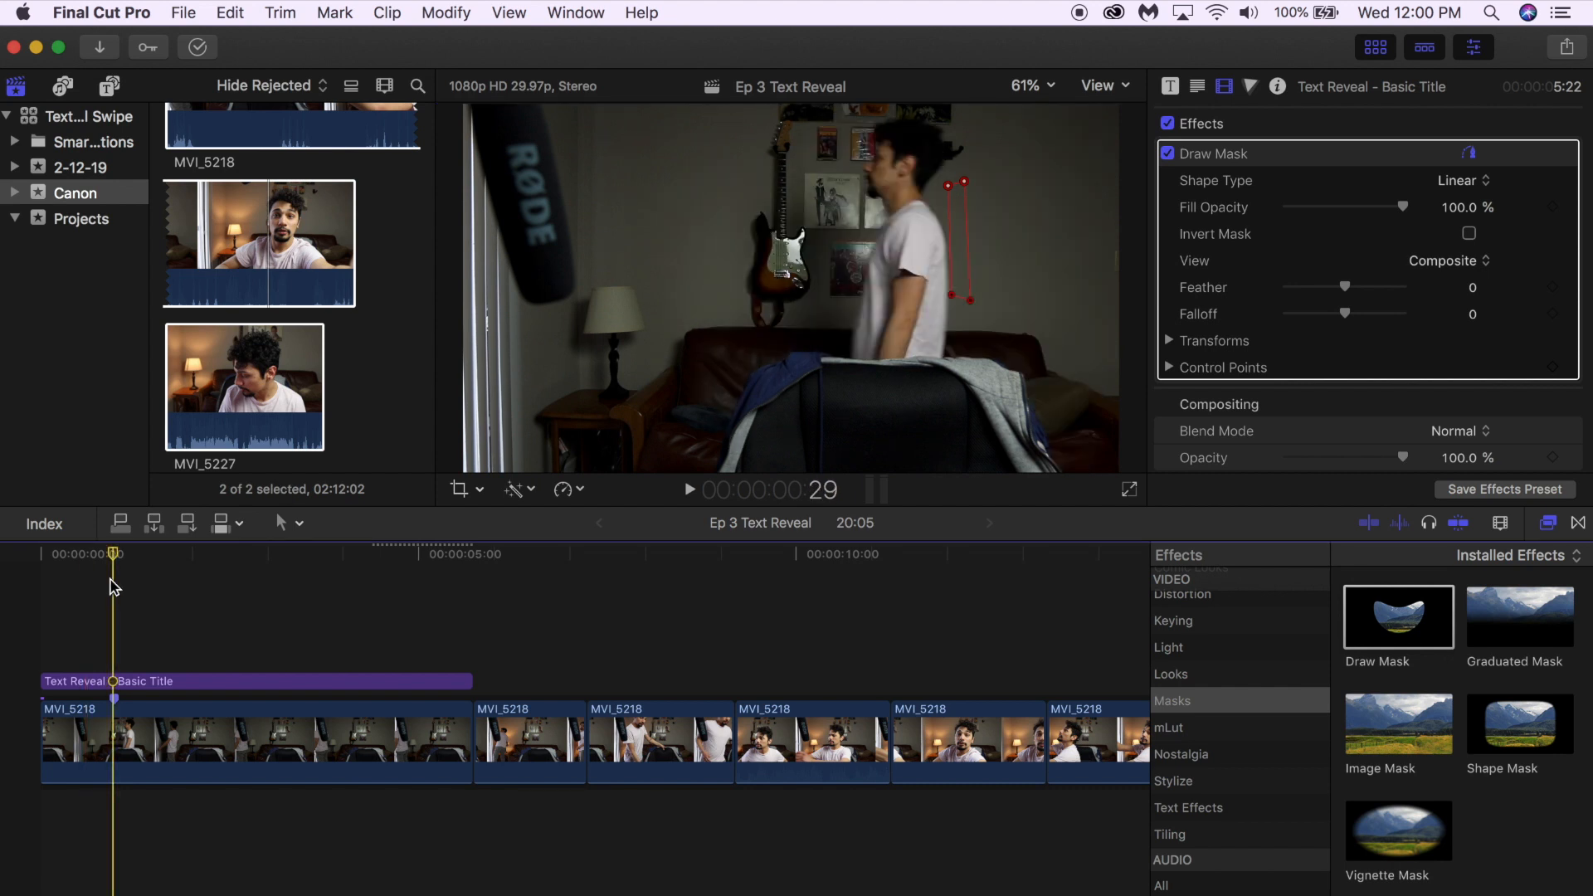
pyautogui.press('Right')
pyautogui.press('Left')
pyautogui.press('Right')
pyautogui.press('Left')
pyautogui.press('Right')
pyautogui.press('Left')
pyautogui.press('Right')
pyautogui.press('Left')
pyautogui.press('Right')
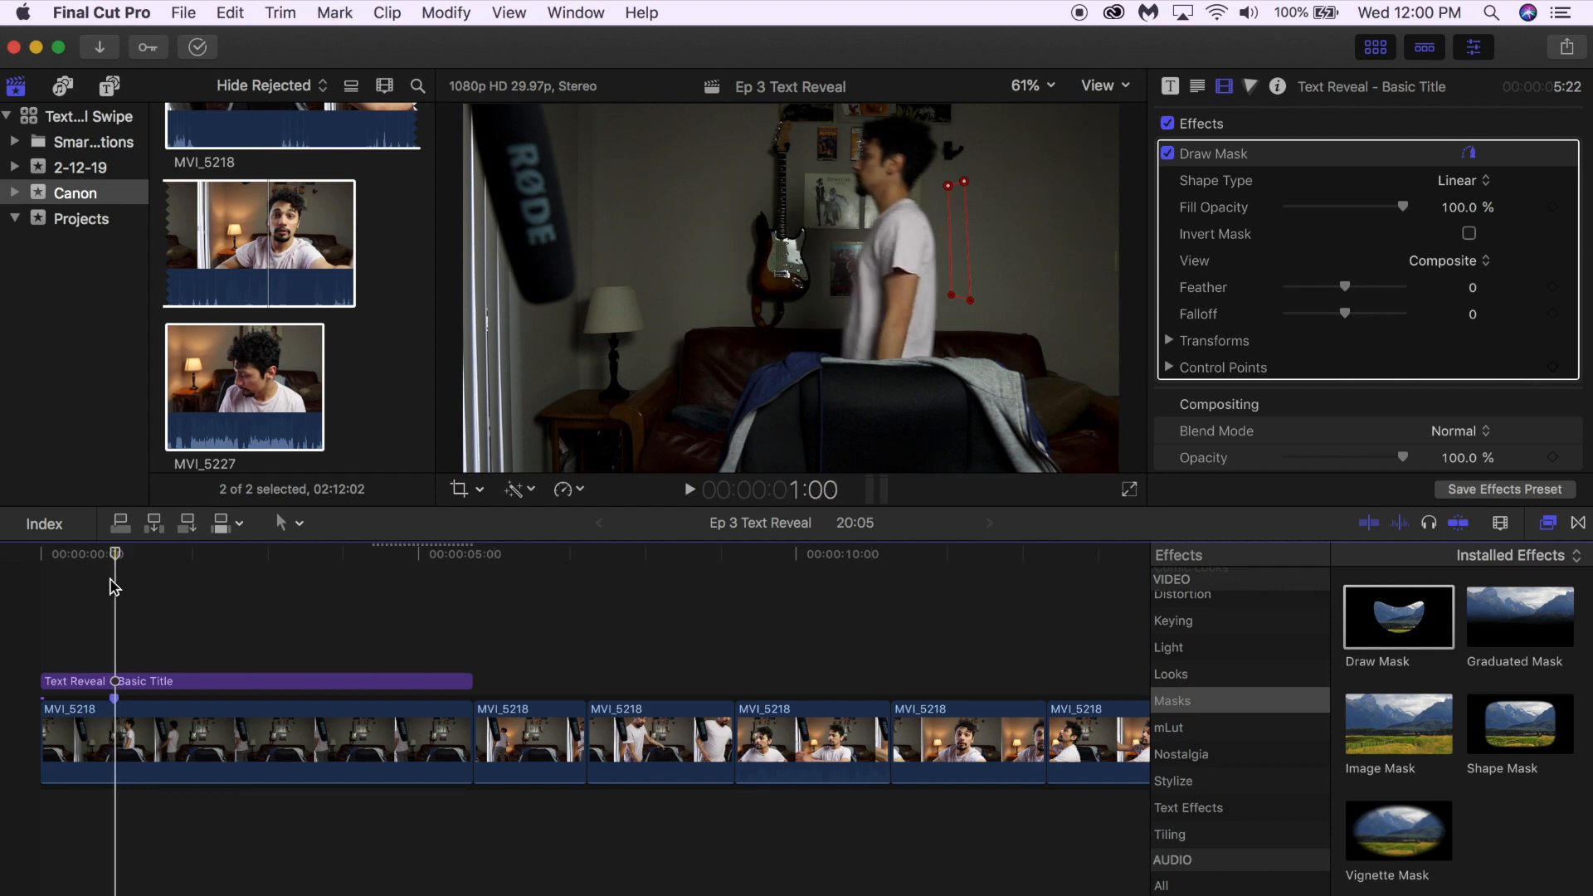
pyautogui.press('Left')
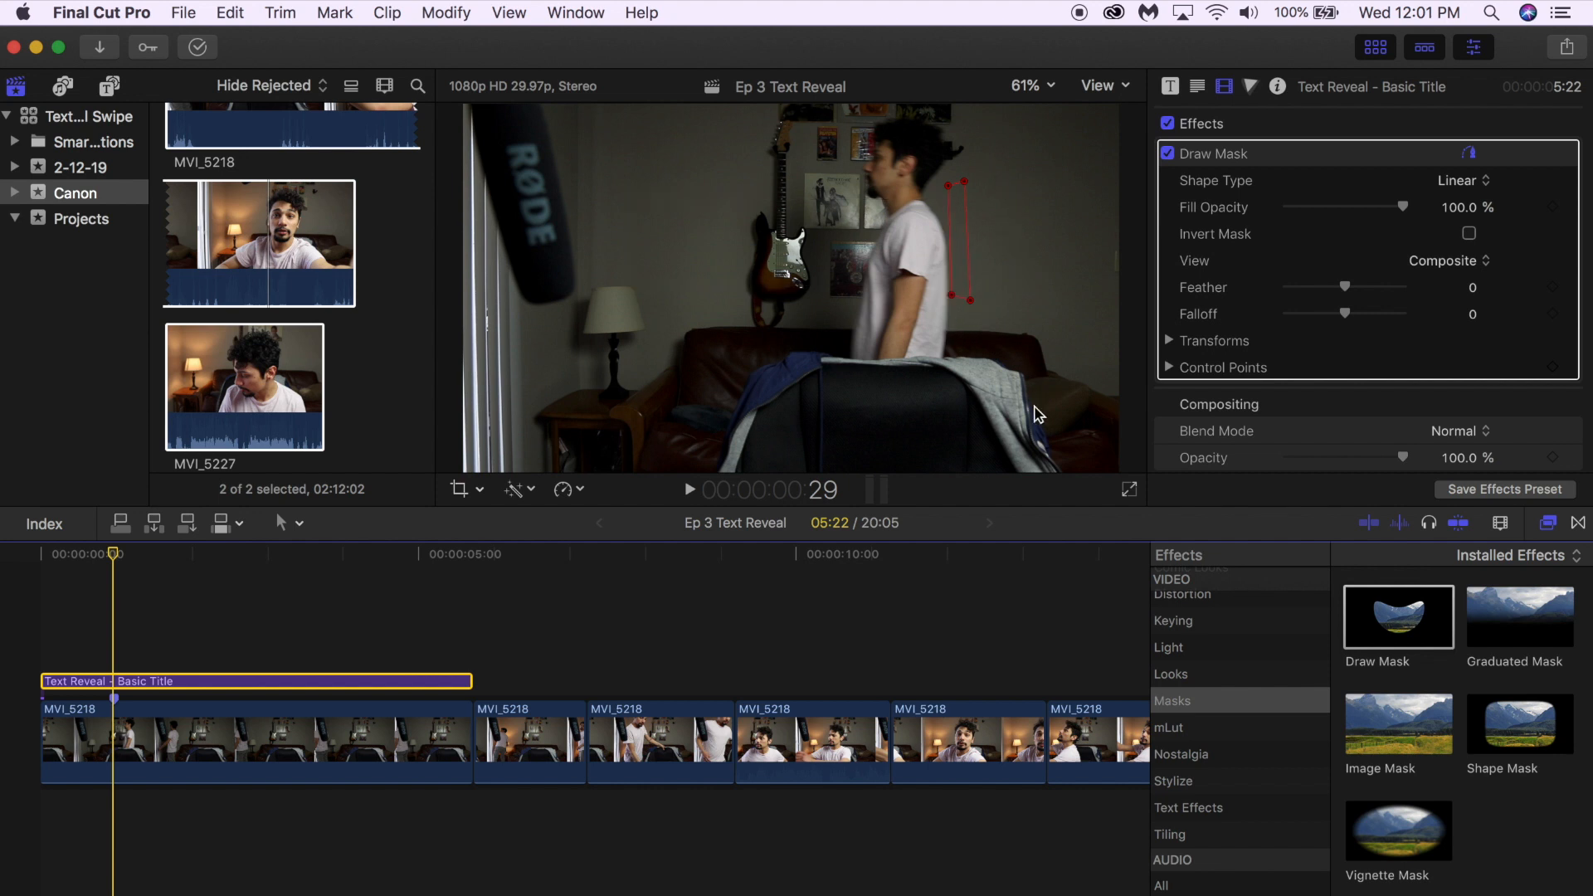
# - Keyframe the mask's Control Points at 0:29, and at 1:00 move its left edge up to the man's back with another keyframe
pyautogui.click(1552, 368)
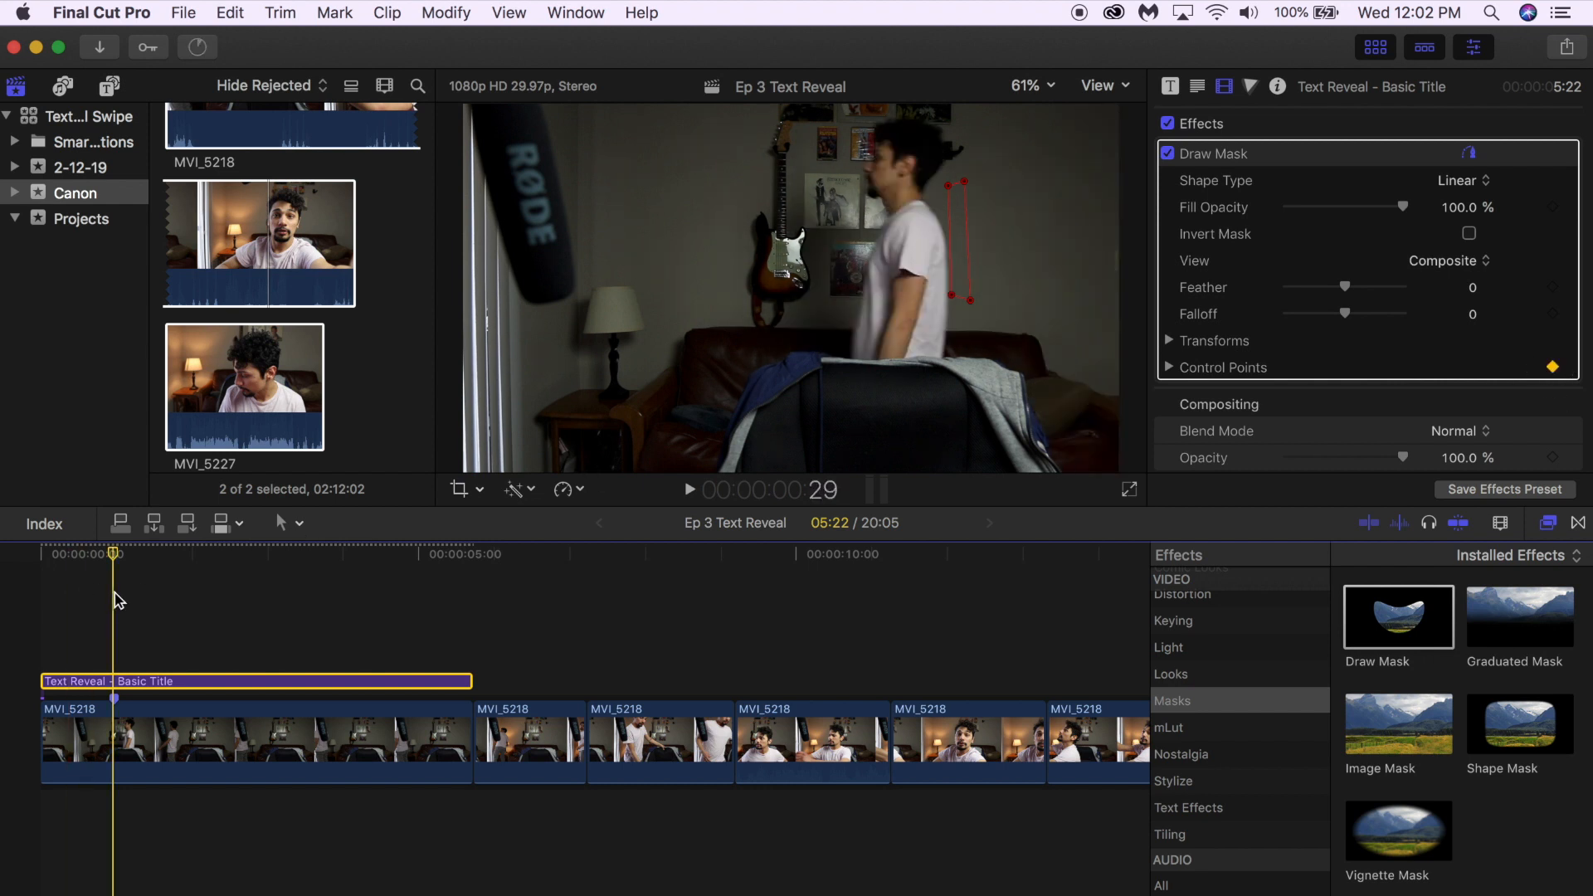
pyautogui.press('Right')
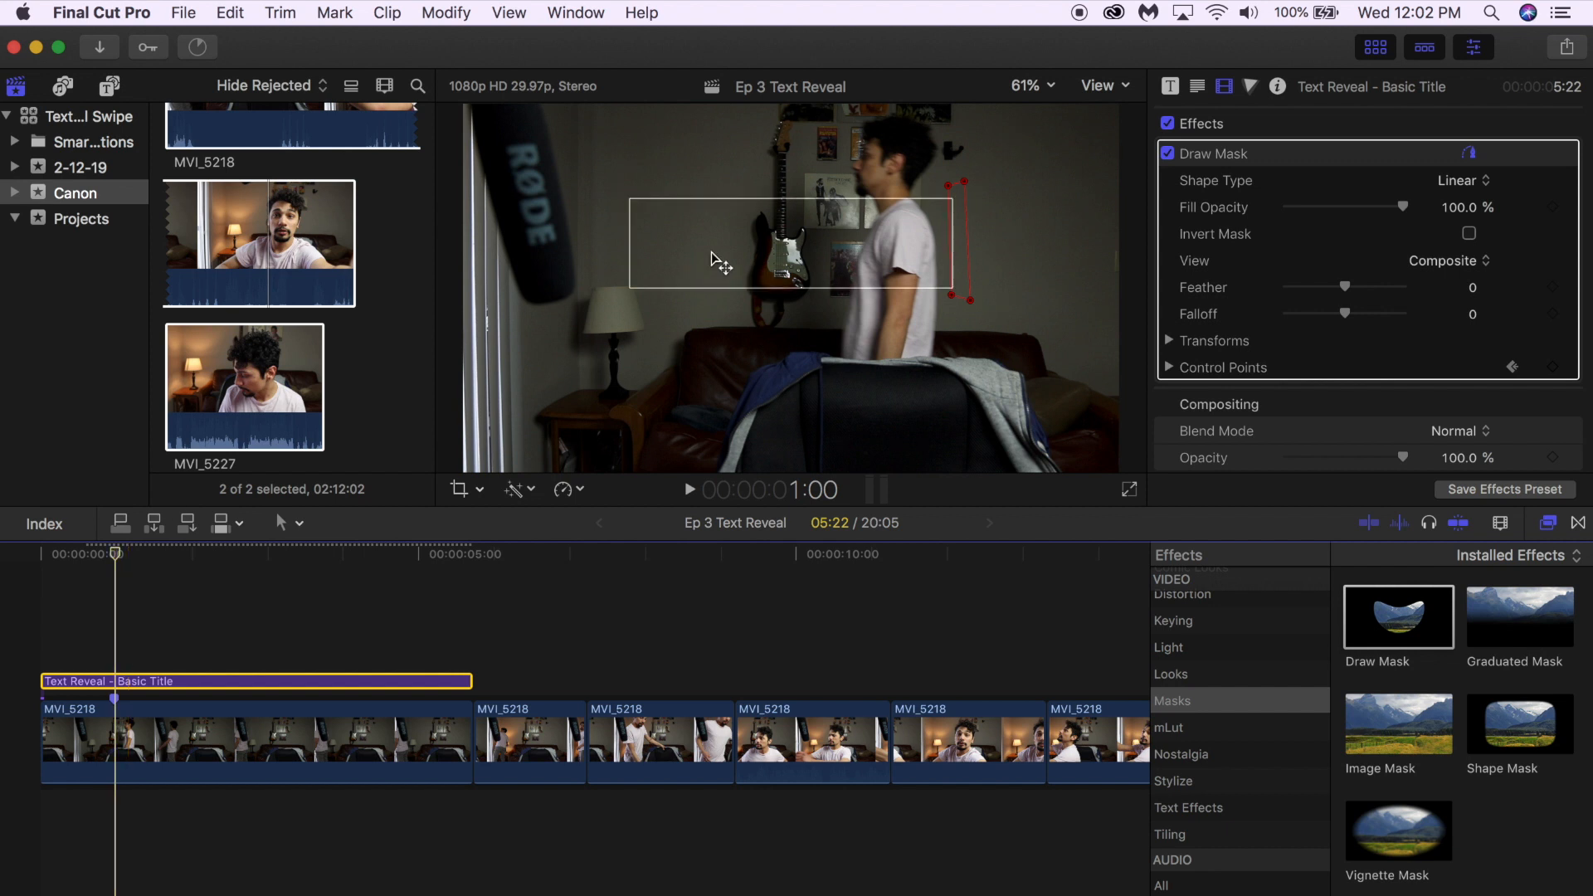
pyautogui.moveTo(950, 196); pyautogui.dragTo(937, 196)
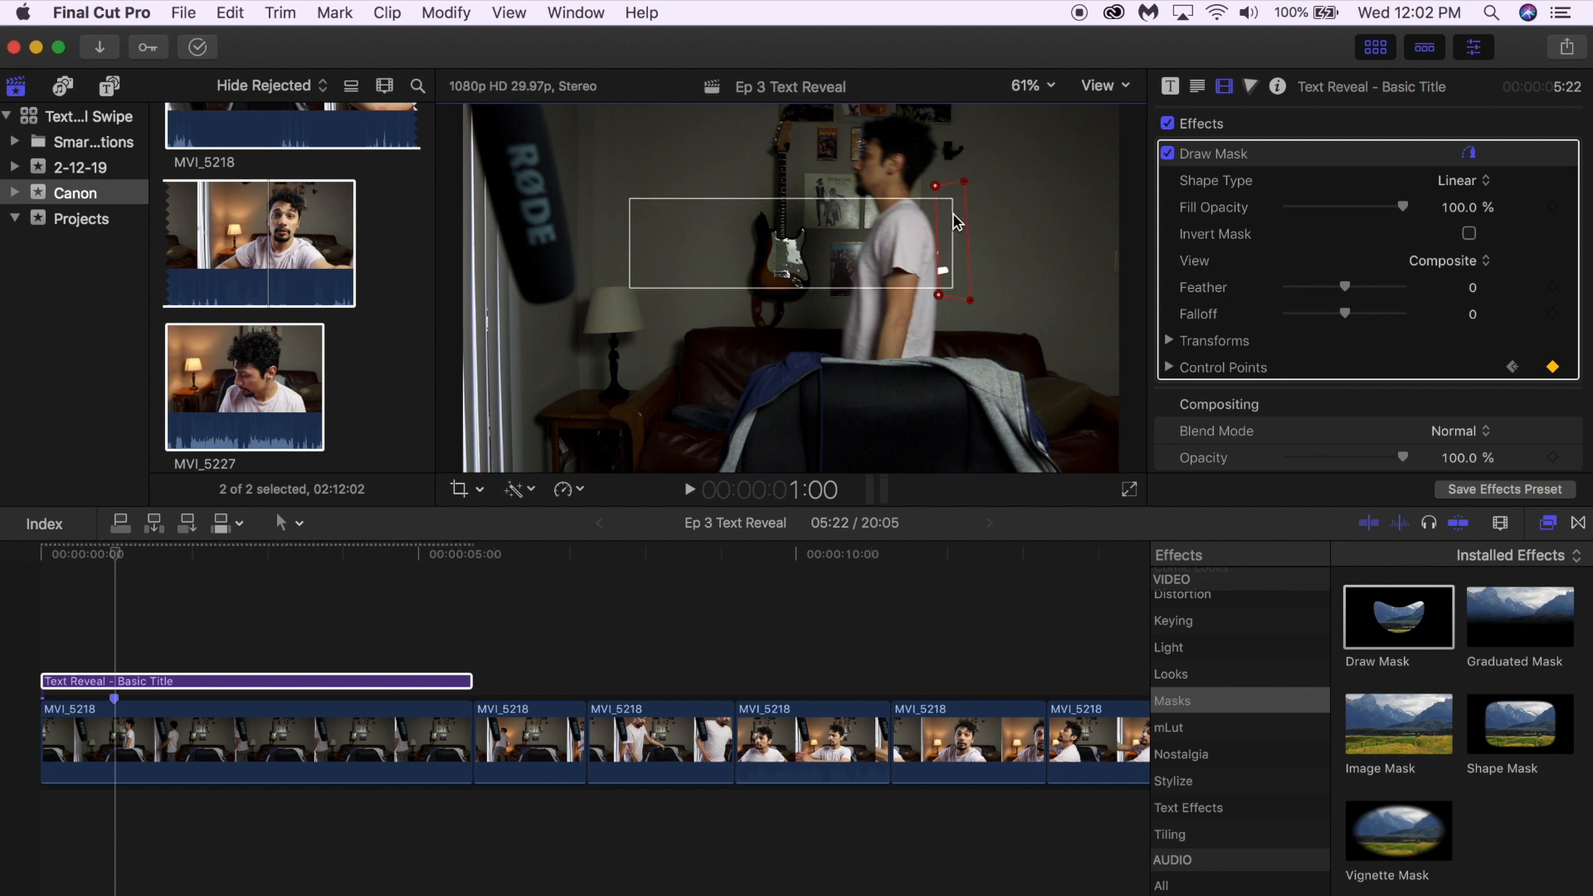
pyautogui.click(1553, 368)
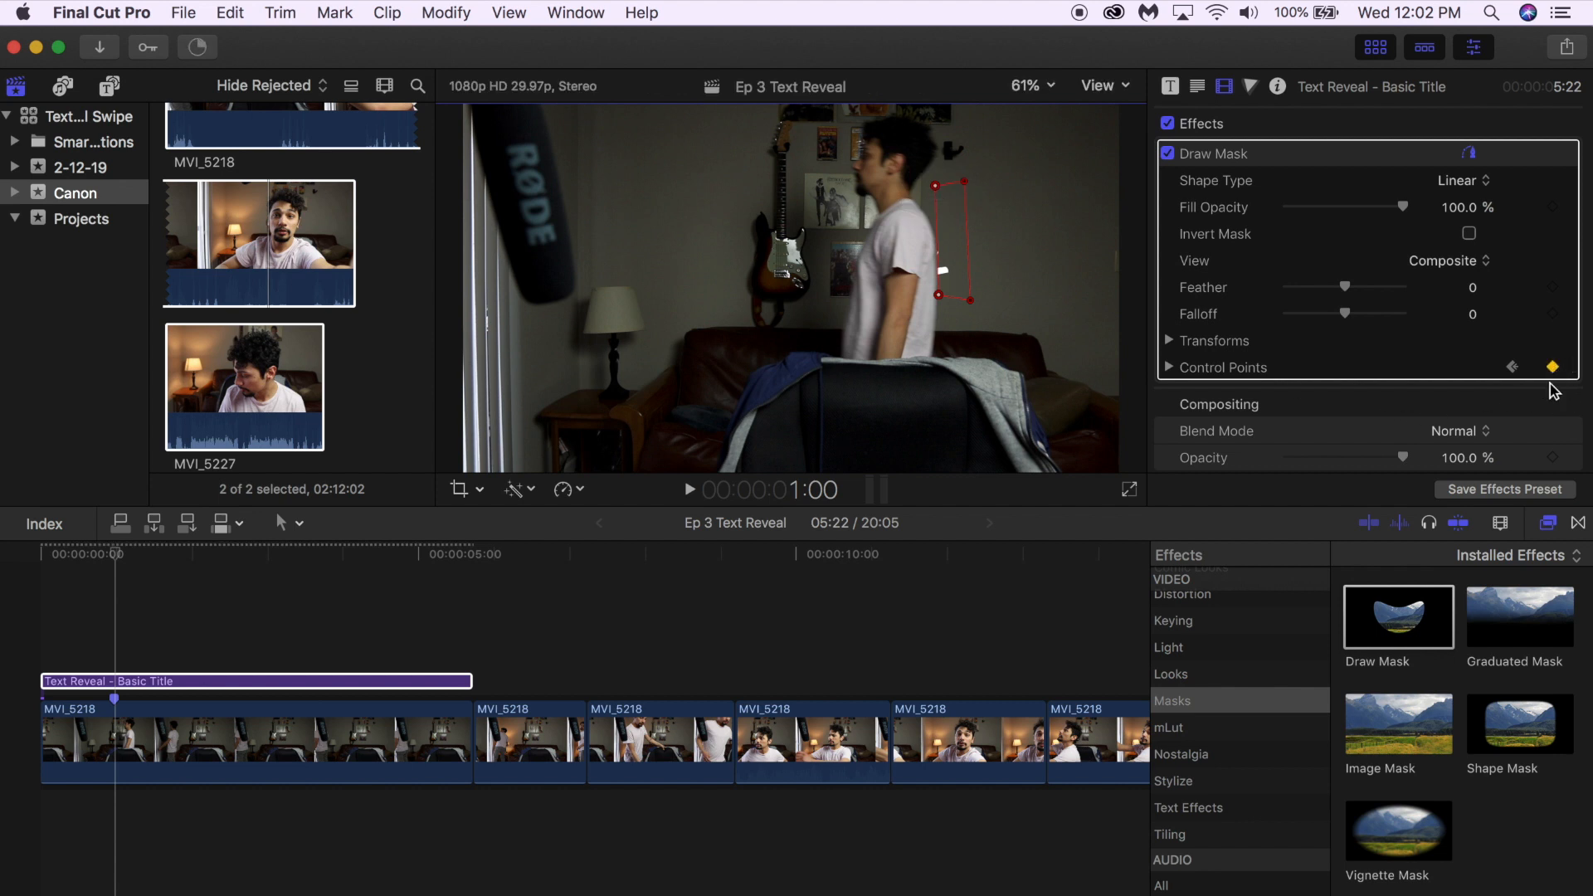
# - Alternate between the keyframed frames 0:29 and 1:00 to check the mask edge against the man's back
pyautogui.press('Left')
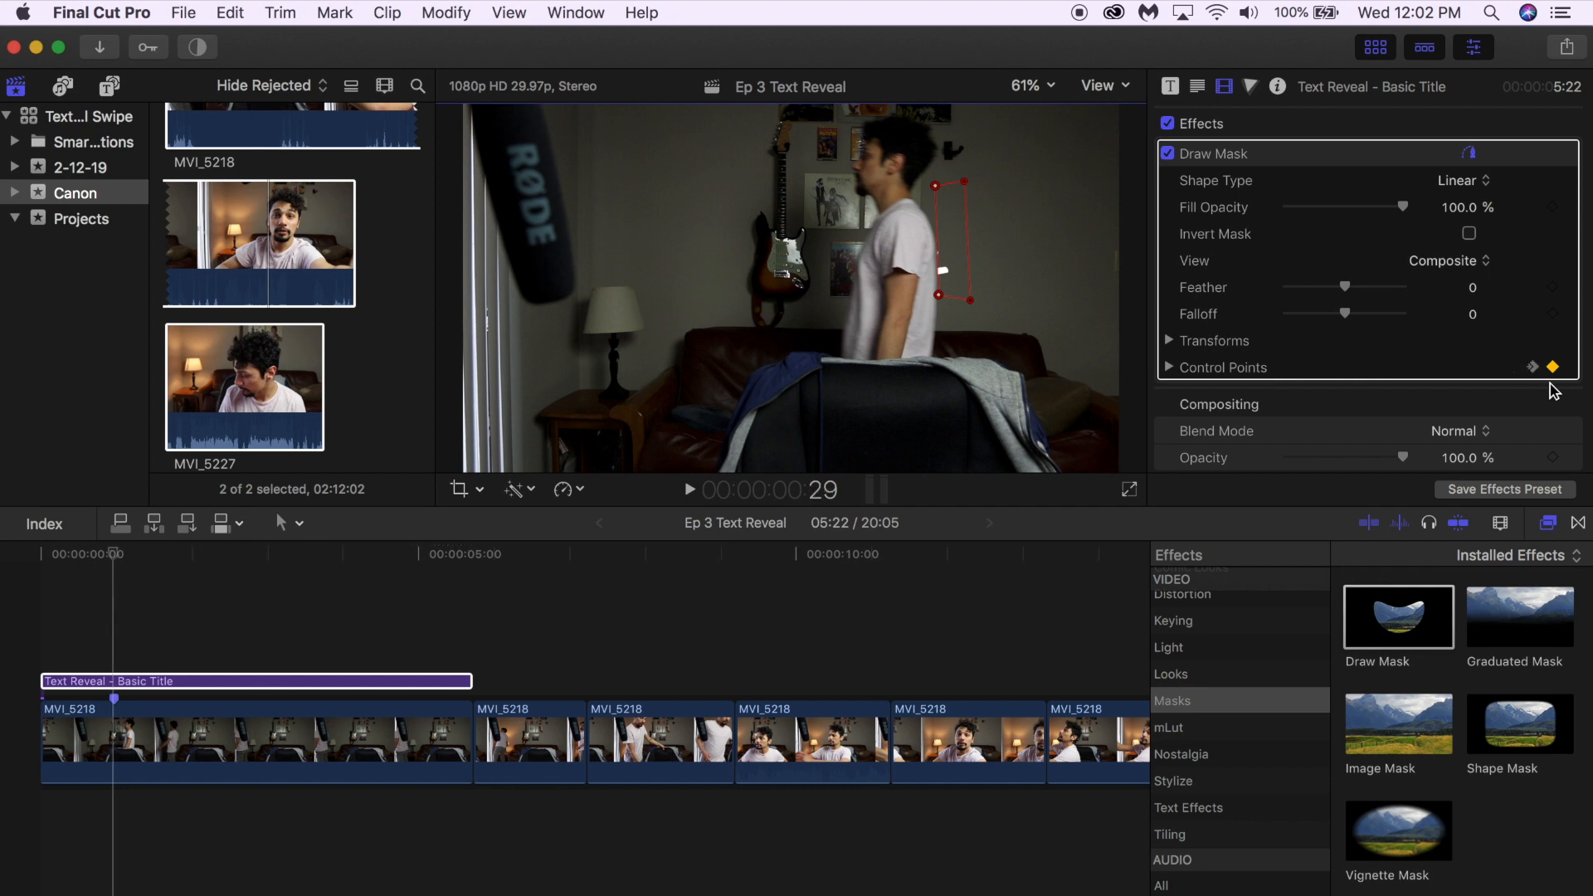
pyautogui.press('Right')
pyautogui.press('Left')
pyautogui.press('Right')
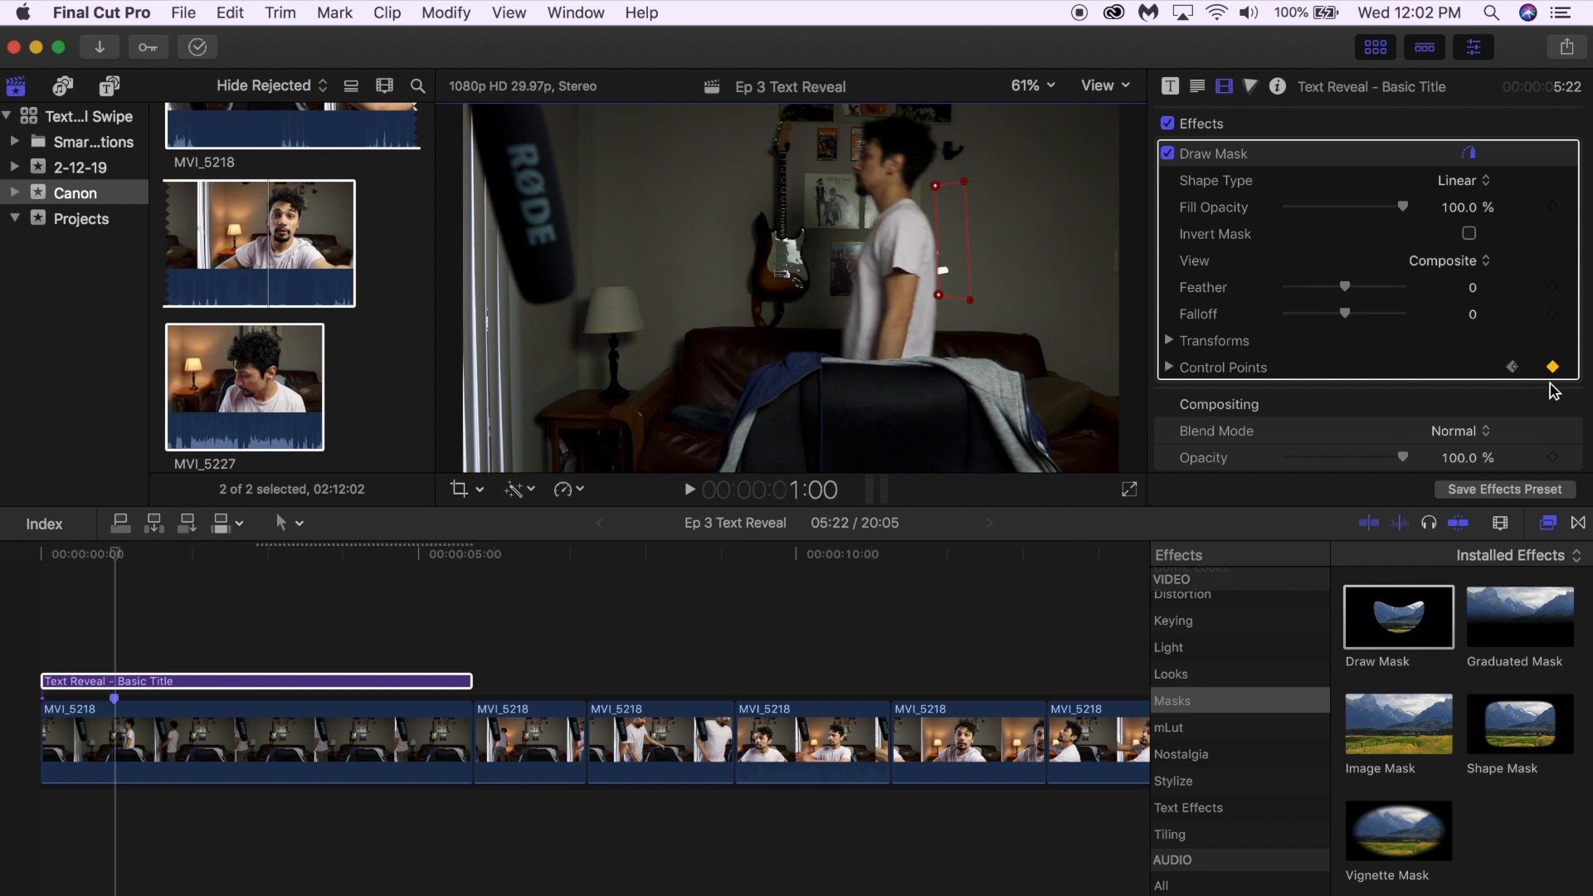
pyautogui.press('Left')
pyautogui.press('Right')
pyautogui.press('Left')
pyautogui.press('Right')
pyautogui.press('Left')
pyautogui.press('Right')
pyautogui.press('Left')
pyautogui.press('Right')
pyautogui.press('Left')
pyautogui.press('Right')
# - Keyframe the mask's left edge frame by frame from 1:01 to 1:04, following the man's back leftward
pyautogui.press('Right')
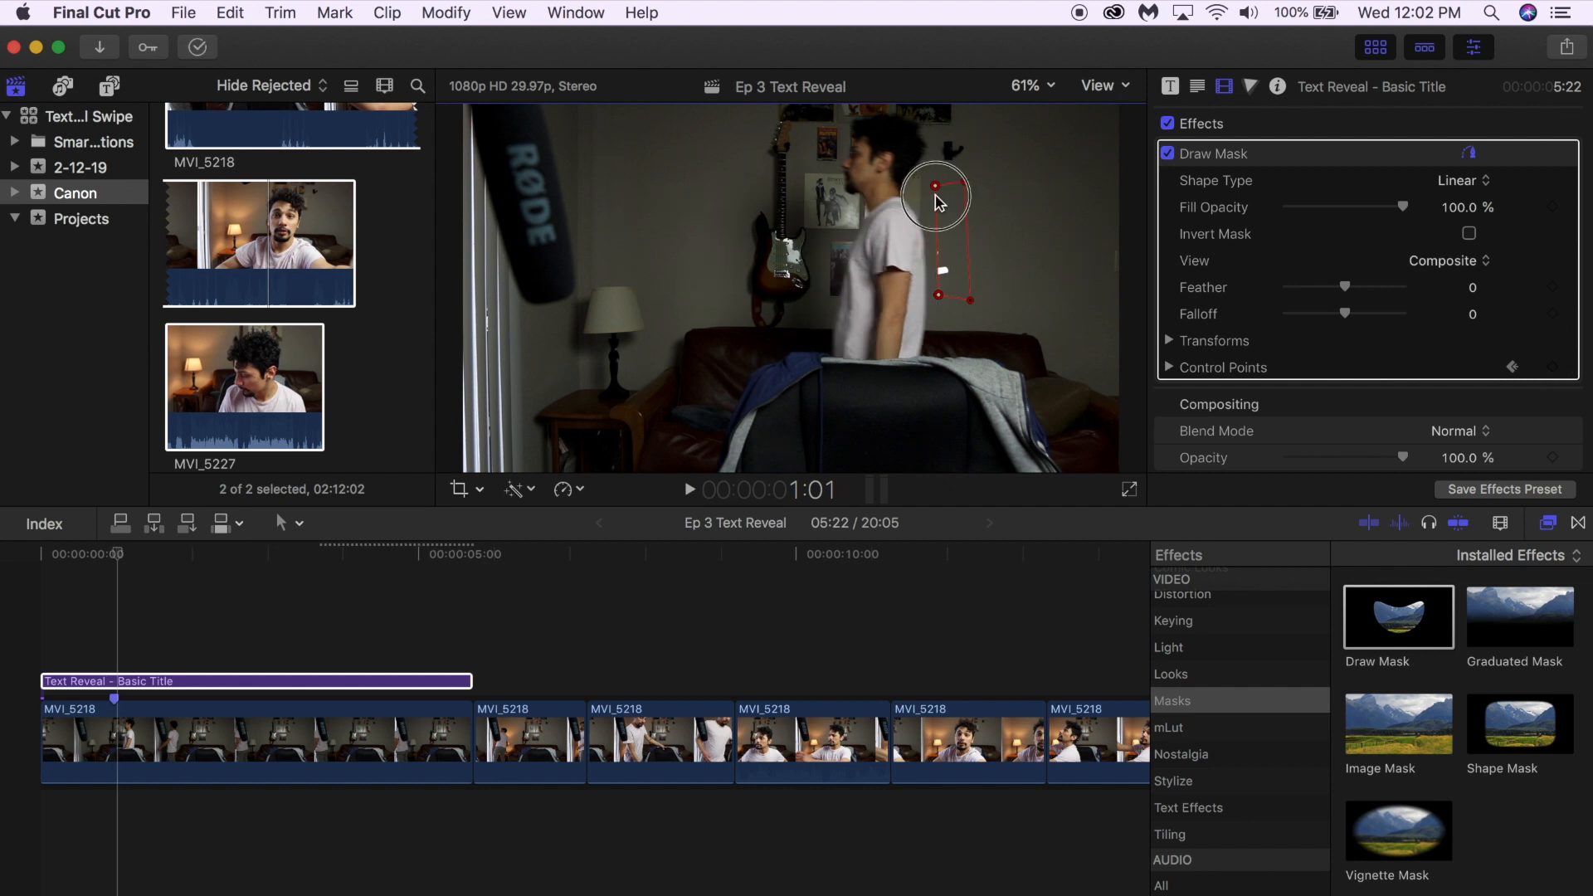
pyautogui.moveTo(935, 202); pyautogui.dragTo(924, 196)
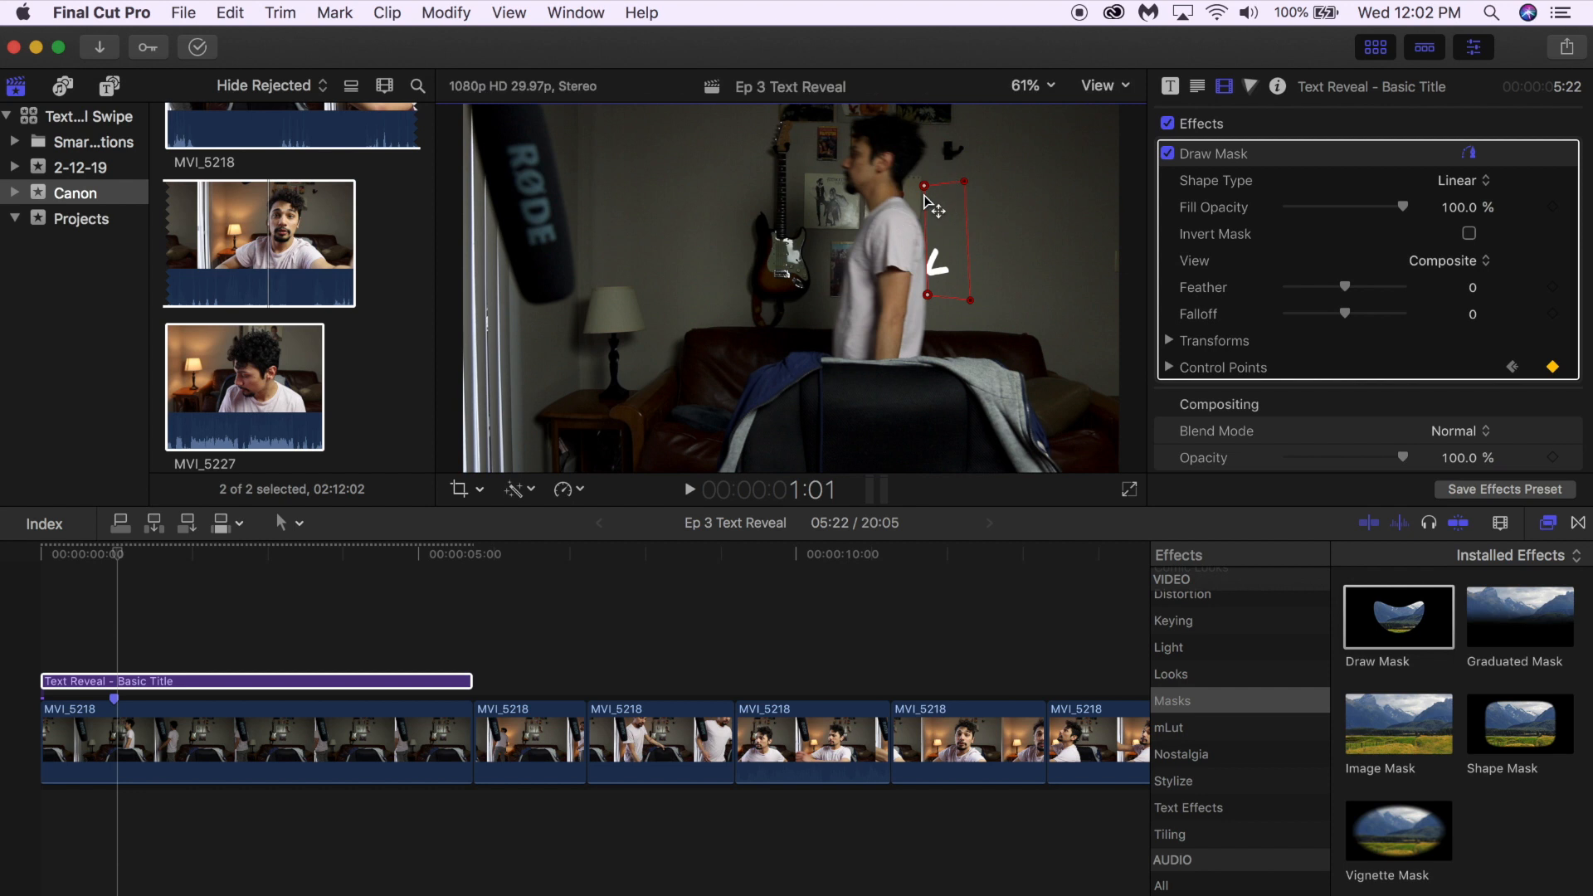
pyautogui.press('Right')
pyautogui.moveTo(924, 197); pyautogui.dragTo(913, 195)
pyautogui.press('Right')
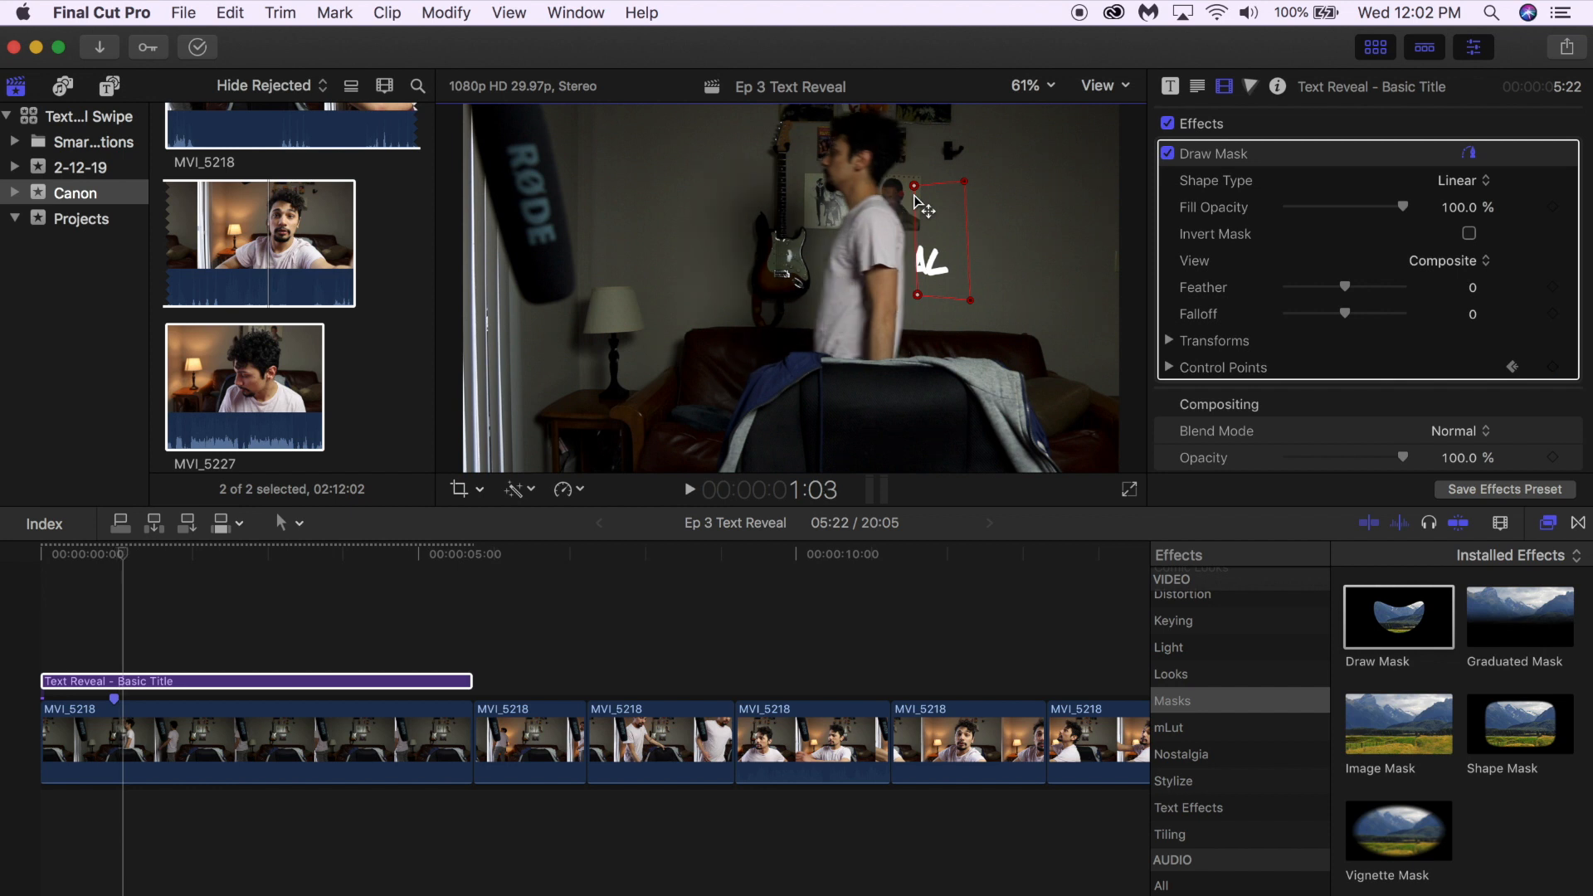
pyautogui.moveTo(913, 196); pyautogui.dragTo(894, 202)
pyautogui.press('Right')
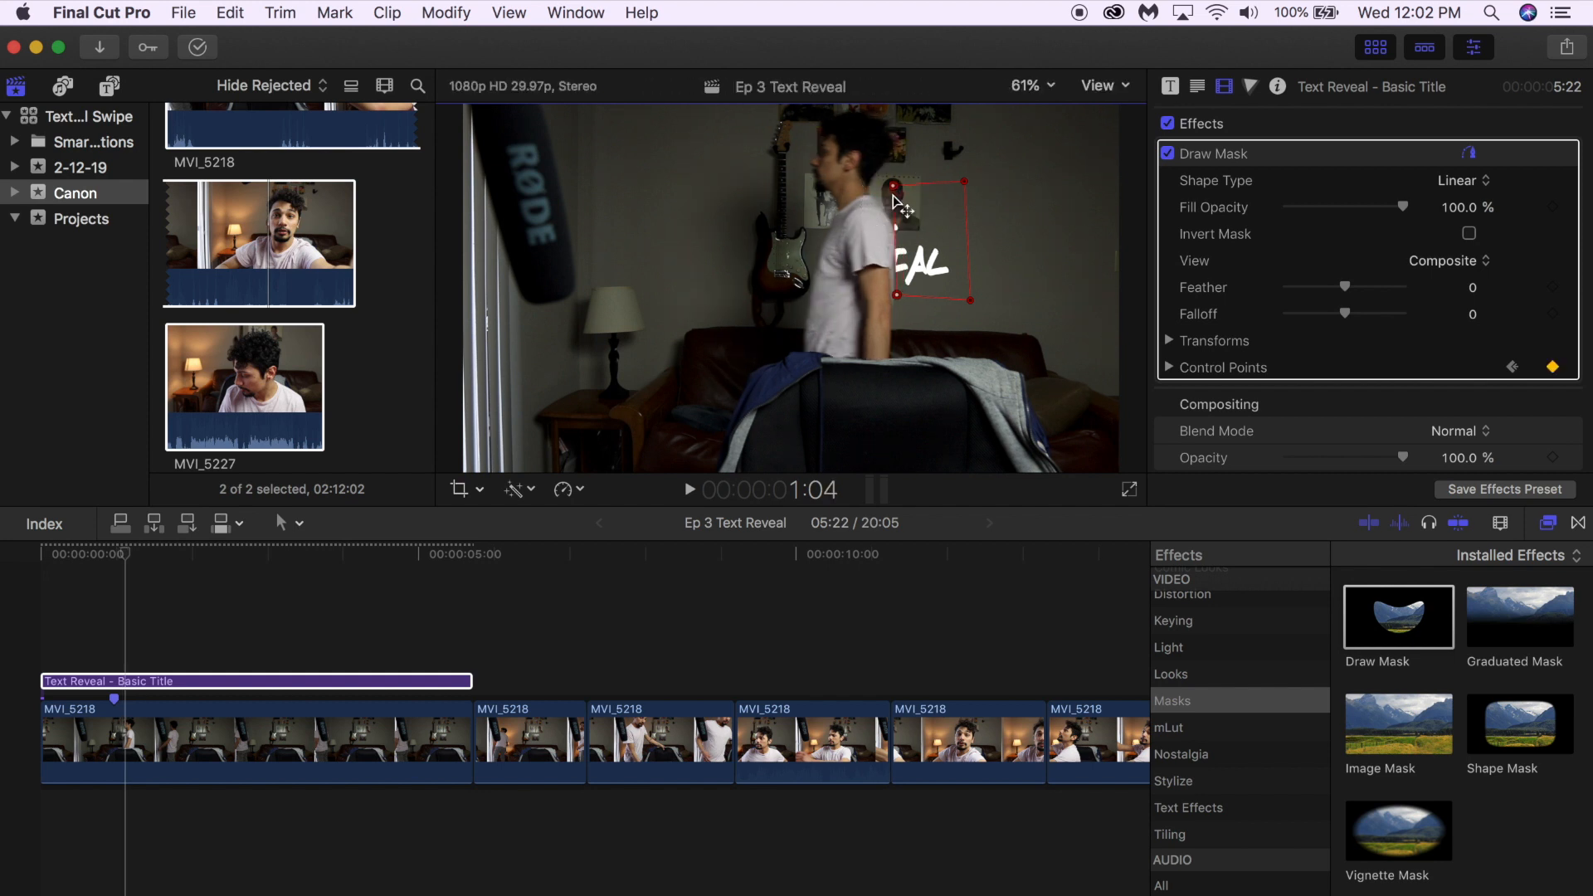
# - Keep keyframing the mask's left edge behind the man's back through 1:07 and the following frame, uncovering more of both title lines
pyautogui.press('Right')
pyautogui.click(893, 200)
pyautogui.moveTo(894, 199); pyautogui.dragTo(860, 198)
pyautogui.press('Right')
pyautogui.press('Right')
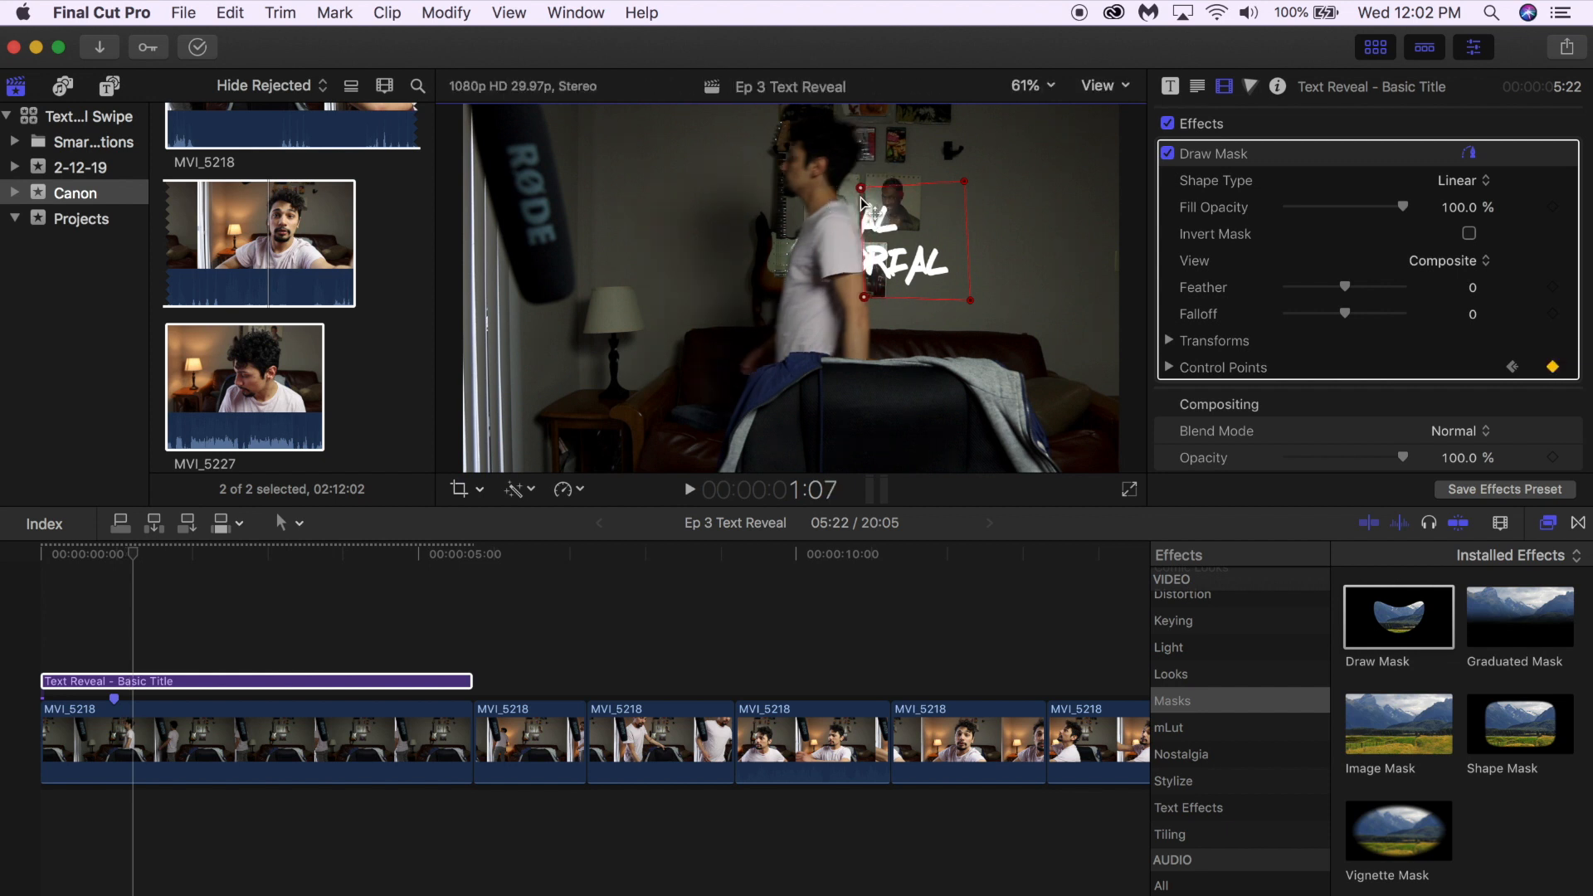
pyautogui.press('Right')
pyautogui.moveTo(859, 197); pyautogui.dragTo(830, 177)
# - Continue adjusting the mask's left points frame by frame up to 2:02 until the mask uncovers the whole title
pyautogui.press('Right')
pyautogui.press('Right')
pyautogui.press('Left')
pyautogui.press('Right')
pyautogui.press('Right')
pyautogui.click(829, 190)
pyautogui.moveTo(832, 298); pyautogui.dragTo(834, 304)
pyautogui.moveTo(831, 191); pyautogui.dragTo(658, 194)
pyautogui.press('Right')
pyautogui.press('Right')
pyautogui.press('Right')
pyautogui.press('Right')
pyautogui.press('Right')
pyautogui.press('Right')
pyautogui.press('Right')
pyautogui.press('Right')
pyautogui.press('Right')
pyautogui.press('Right')
pyautogui.press('Right')
pyautogui.press('Right')
pyautogui.press('Right')
pyautogui.press('Right')
pyautogui.press('Right')
pyautogui.press('Right')
pyautogui.press('Right')
pyautogui.press('Right')
pyautogui.press('Right')
pyautogui.press('Right')
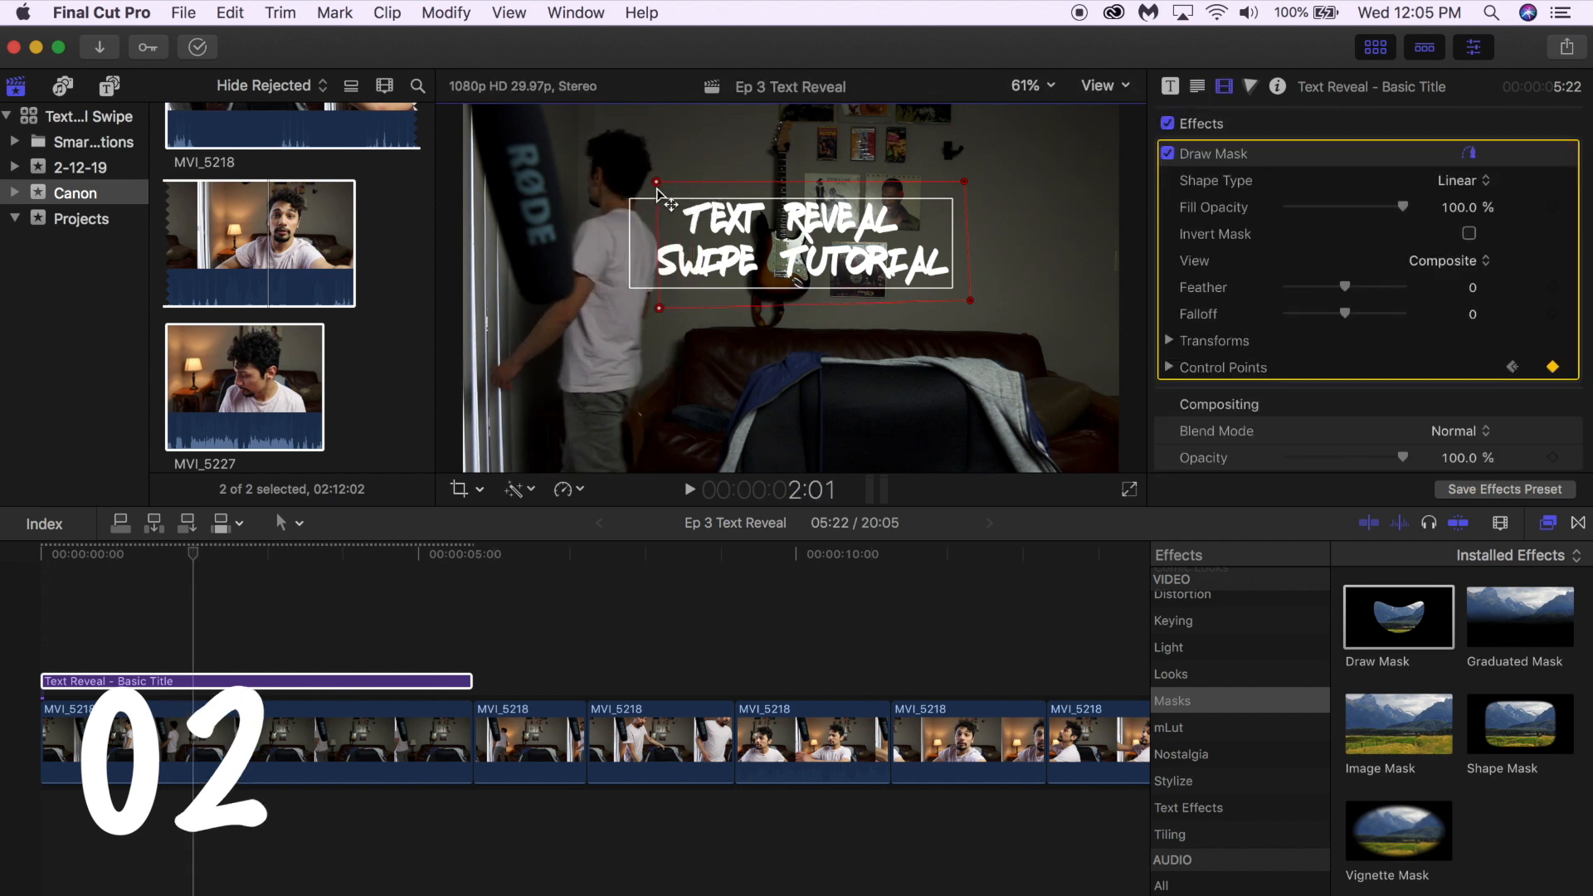
pyautogui.press('Right')
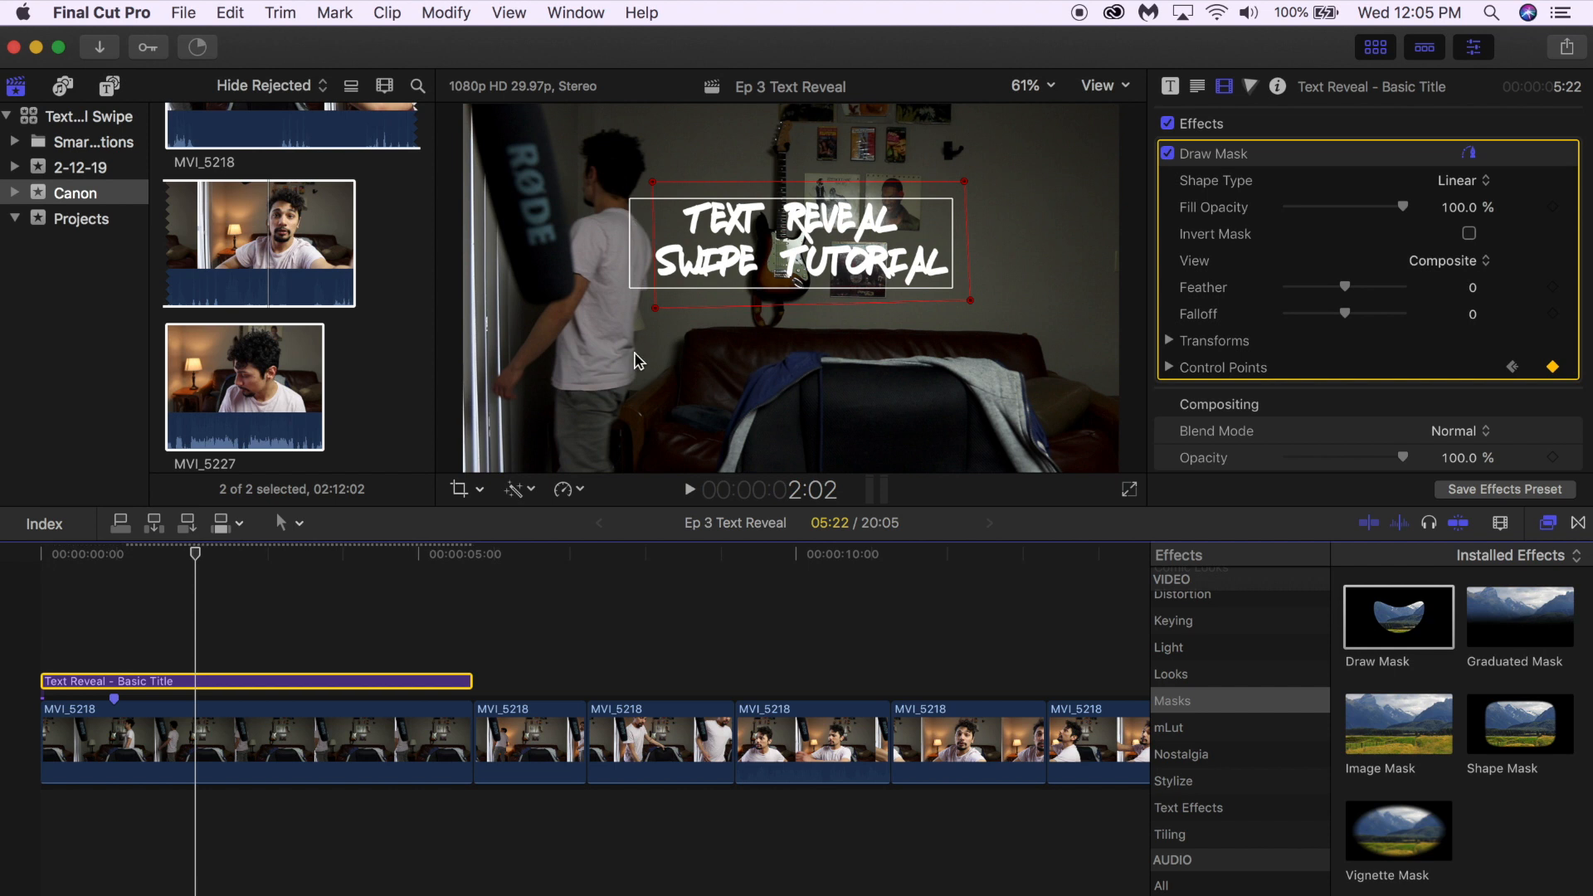
# - Play the sequence from its beginning to review the text reveal
pyautogui.moveTo(195, 554)
pyautogui.mouseDown()
pyautogui.moveTo(78, 552)
pyautogui.moveTo(181, 554)
pyautogui.mouseUp()
pyautogui.moveTo(194, 554); pyautogui.dragTo(1, 545)
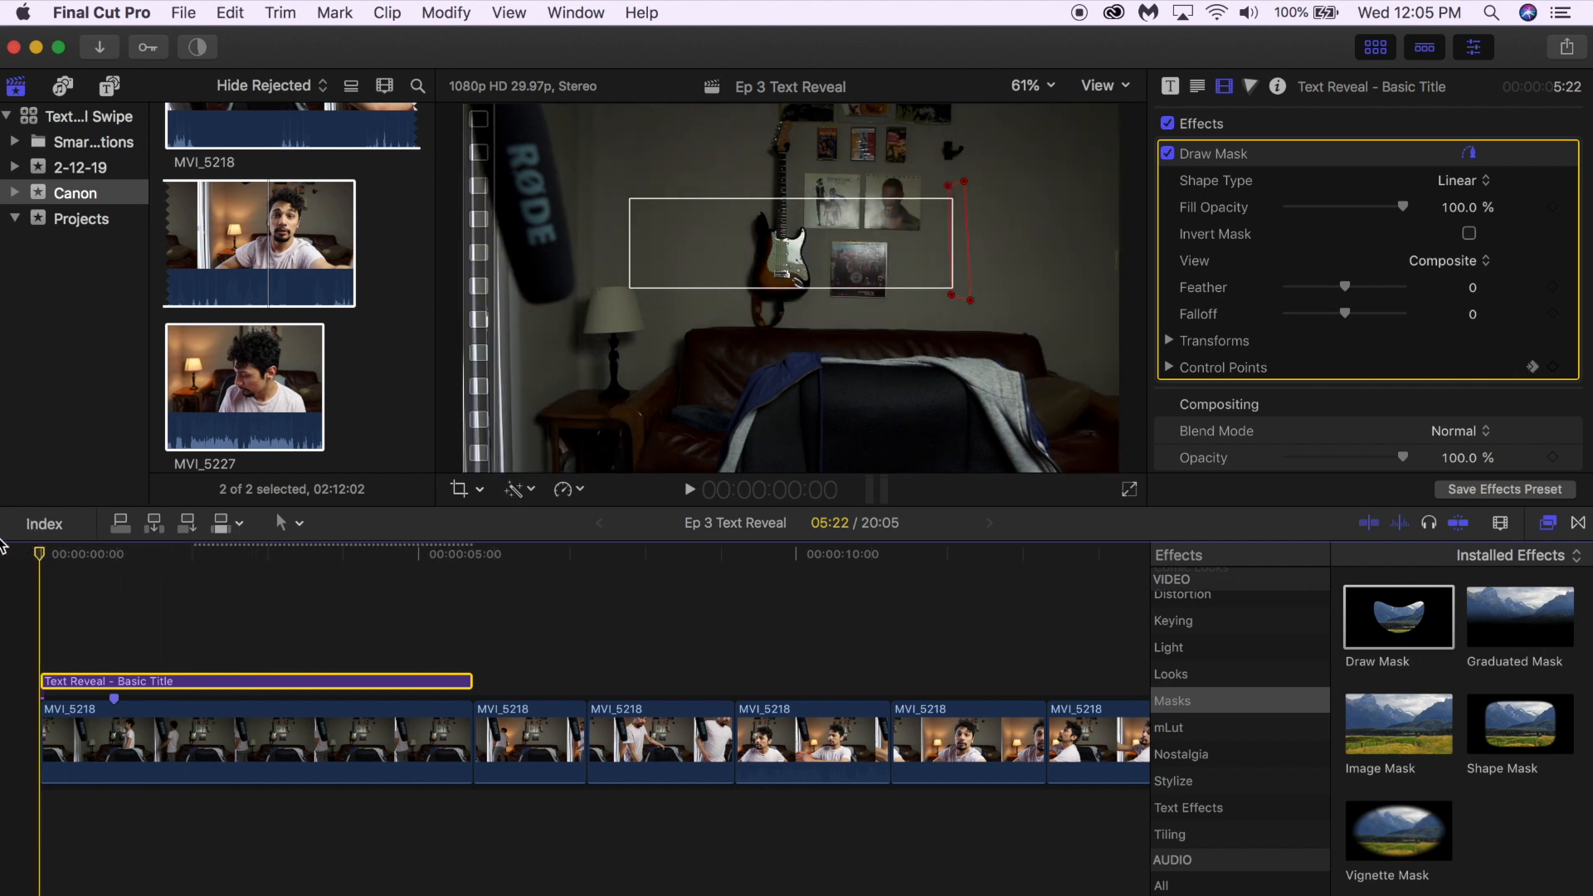
pyautogui.press('space')
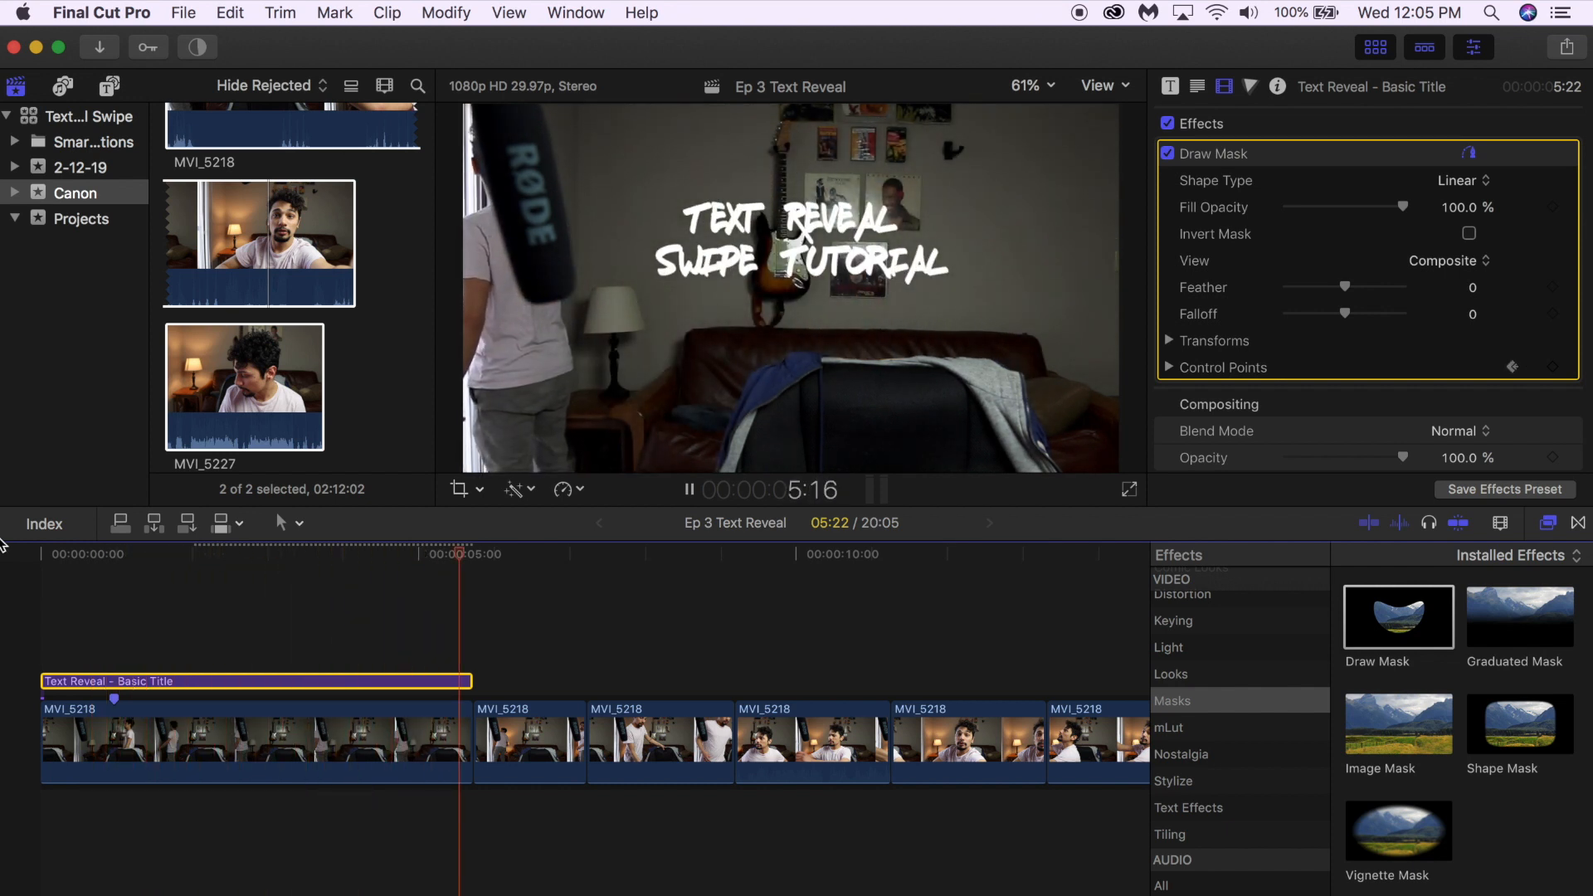
pyautogui.press('space')
pyautogui.press('Home')
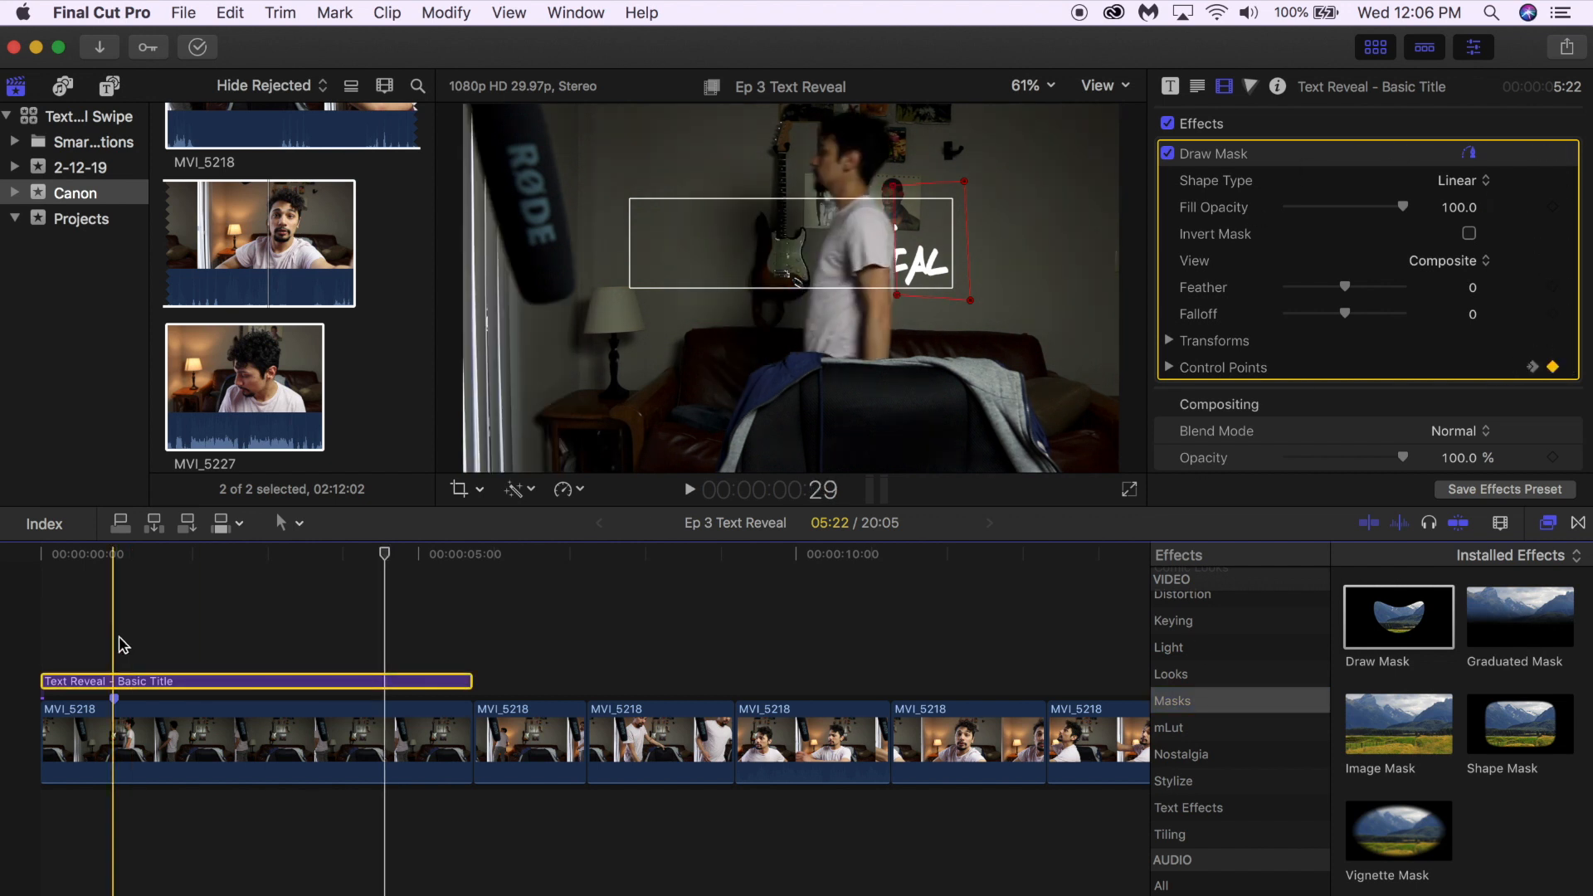
# - Step forward through the mask keyframes just past 1:07 and back to 0:29 to inspect the edge on each frame
pyautogui.press('Right')
pyautogui.press('Right')
pyautogui.press('Right')
pyautogui.press('Right')
pyautogui.press('Right')
pyautogui.press('Right')
pyautogui.press('Right')
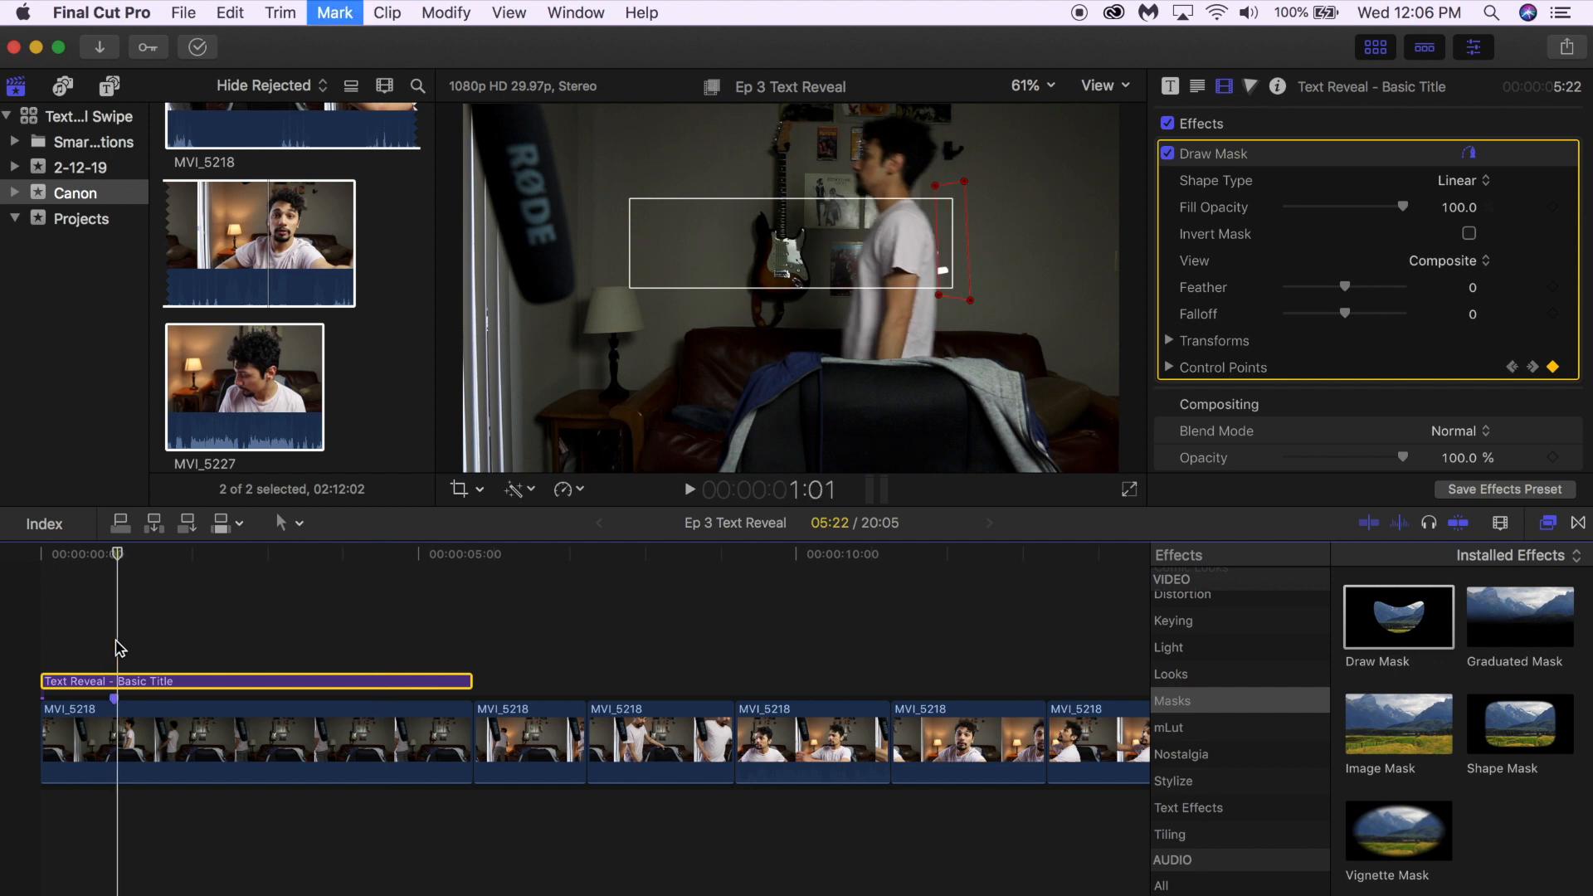
pyautogui.press('Right')
pyautogui.press('Right')
pyautogui.press('Right')
pyautogui.press('Right')
pyautogui.press('Right')
pyautogui.press('Right')
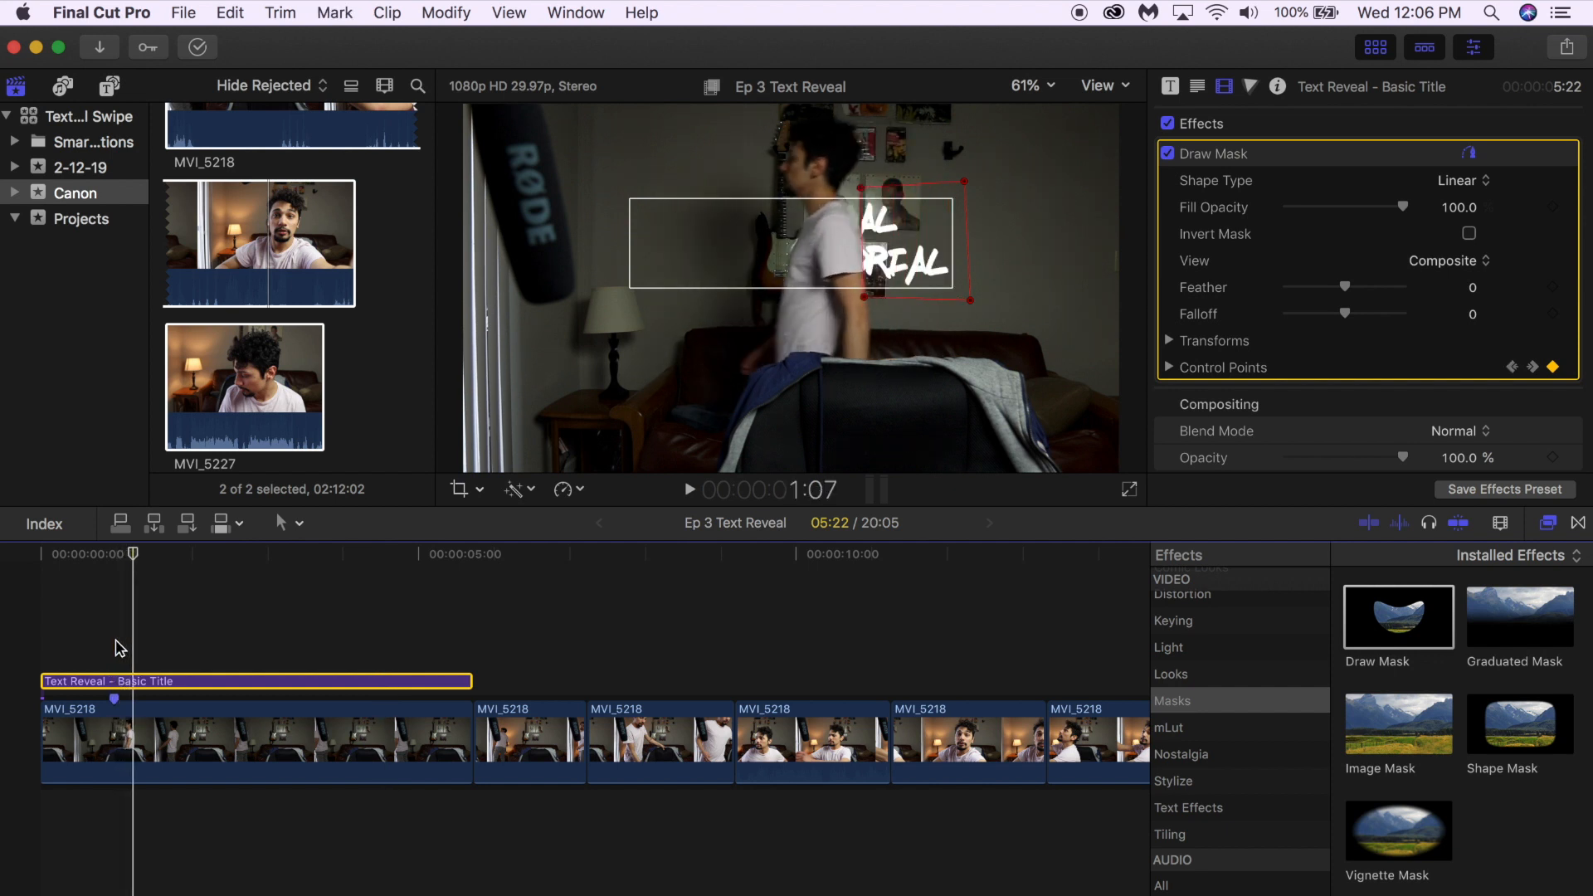
pyautogui.press('Right')
pyautogui.press('Left')
pyautogui.press('Left')
pyautogui.press('Left')
pyautogui.press('Left')
pyautogui.press('Left')
pyautogui.press('Left')
pyautogui.press('Left')
pyautogui.press('Left')
pyautogui.press('Left')
pyautogui.press('Left')
pyautogui.press('Left')
pyautogui.press('Left')
pyautogui.press('Left')
pyautogui.press('Left')
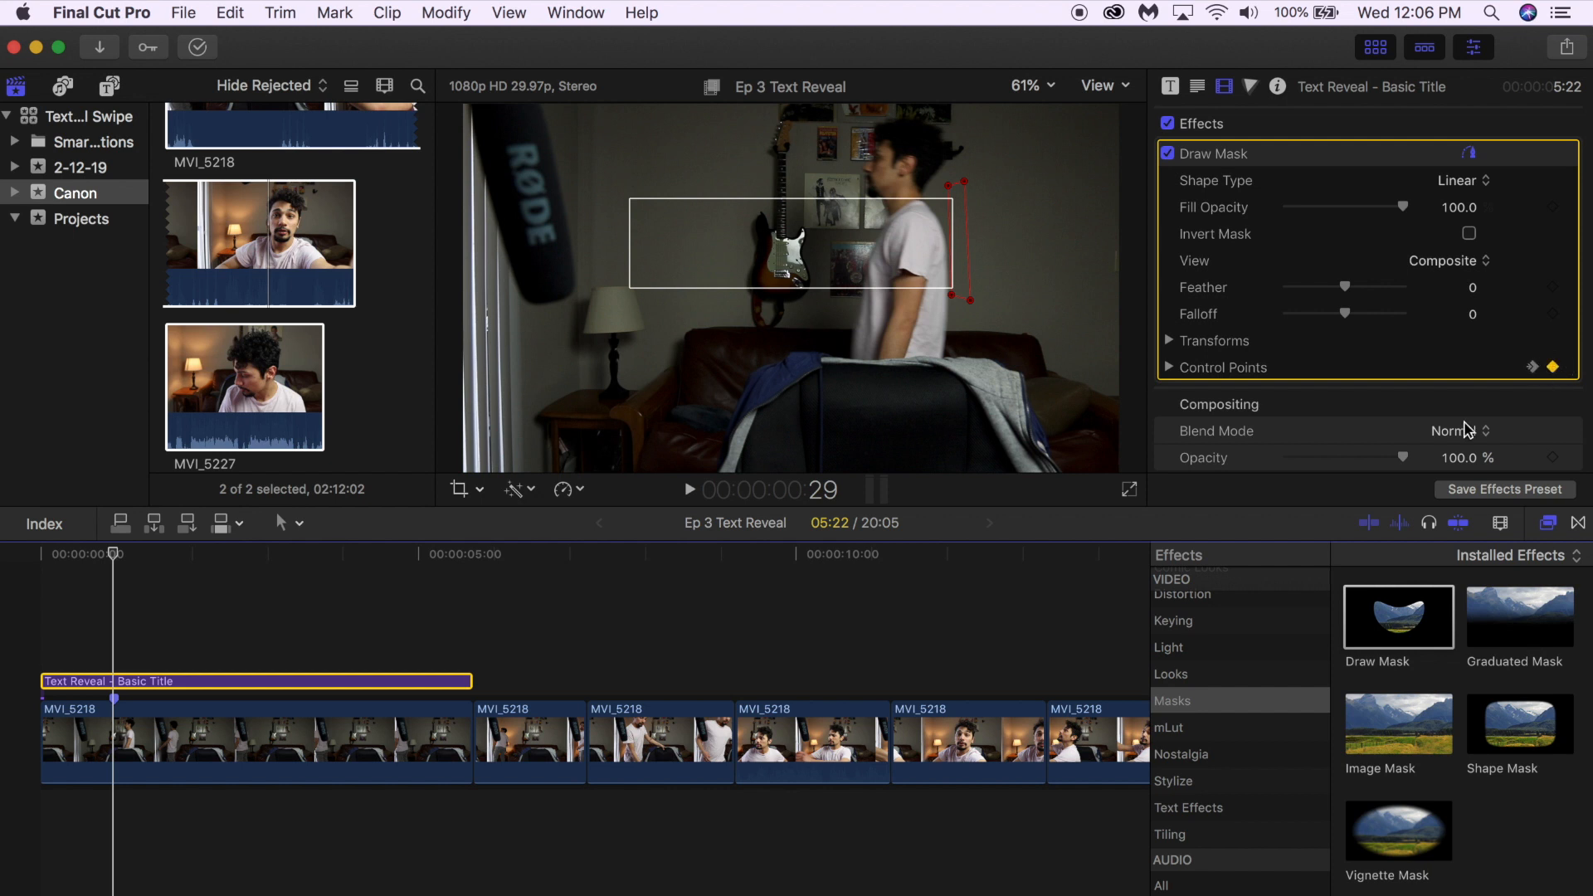
# - Step through the reveal again from 0:29 to 1:12 to check that the mask follows the man
pyautogui.press('Right')
pyautogui.press('Right')
pyautogui.press('Right')
pyautogui.press('Right')
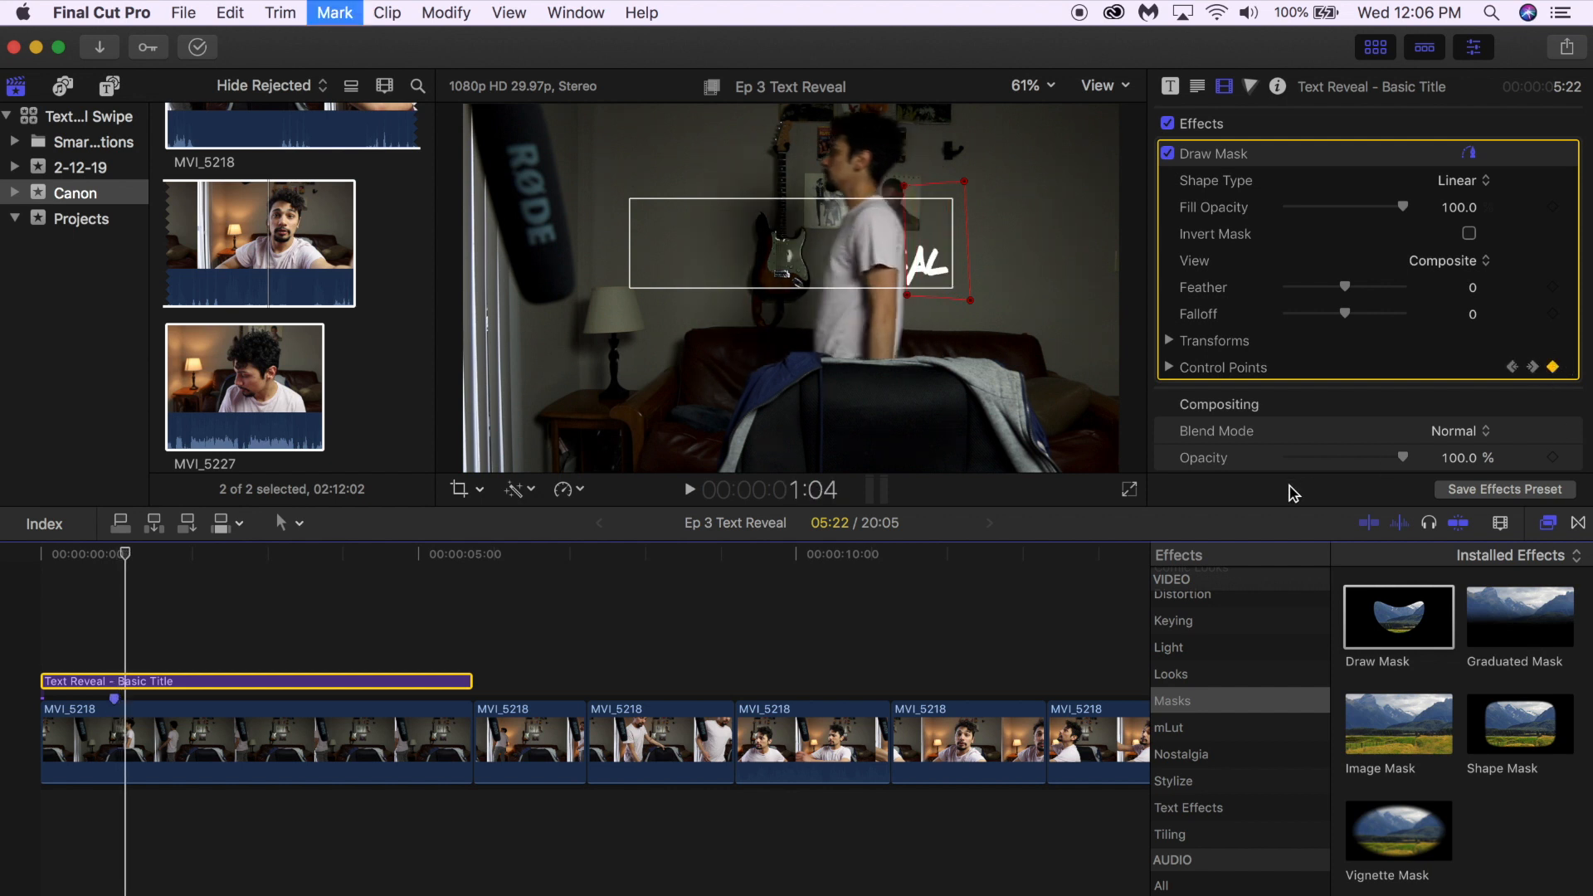
pyautogui.press('Right')
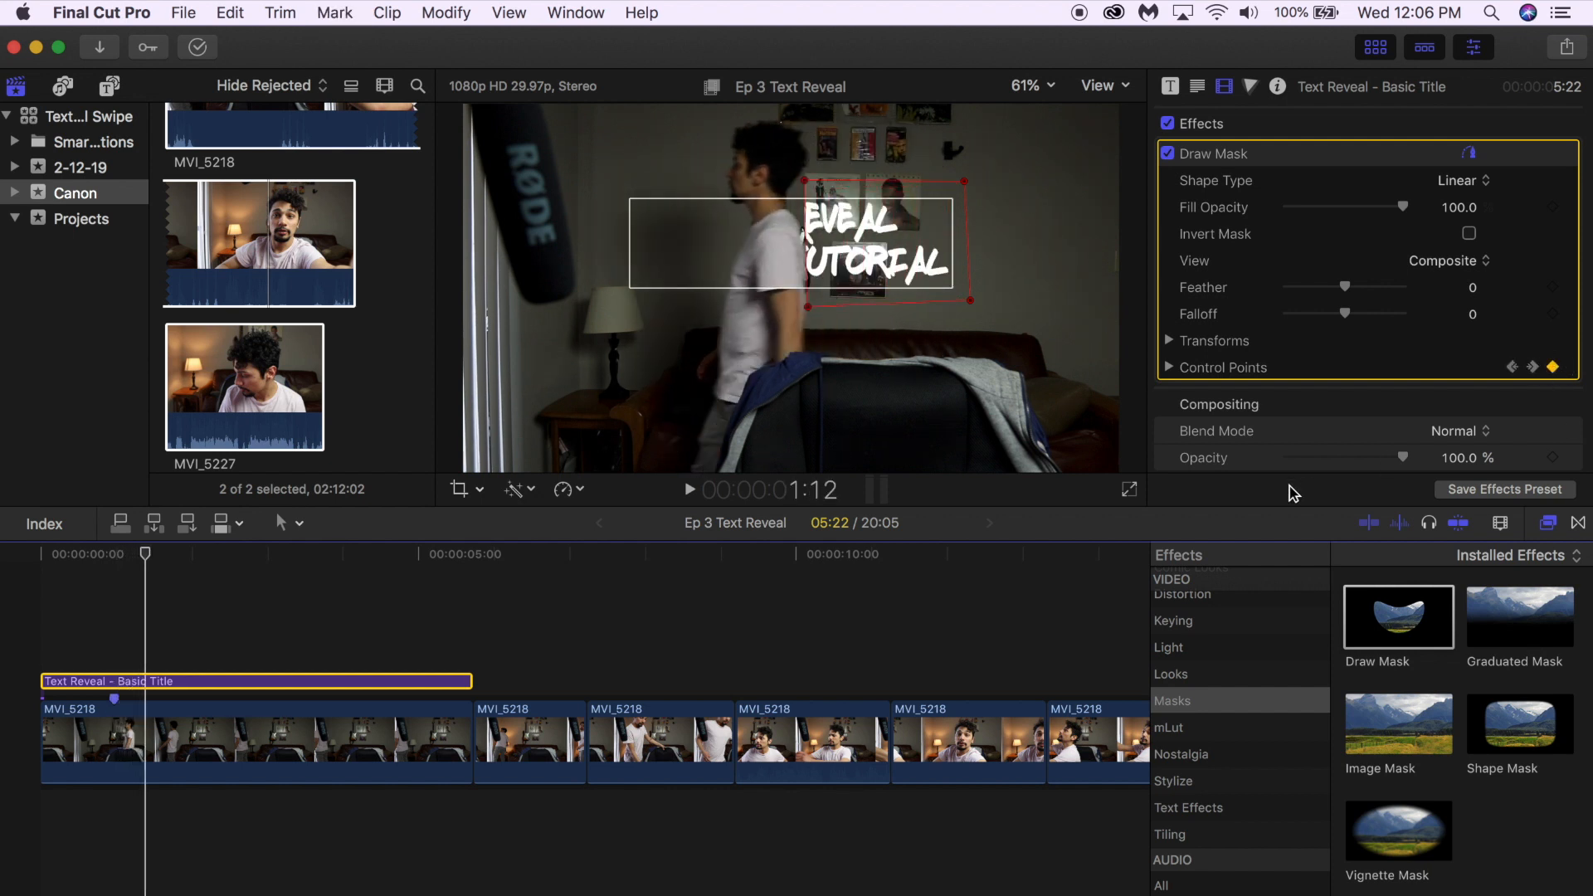
pyautogui.press('space')
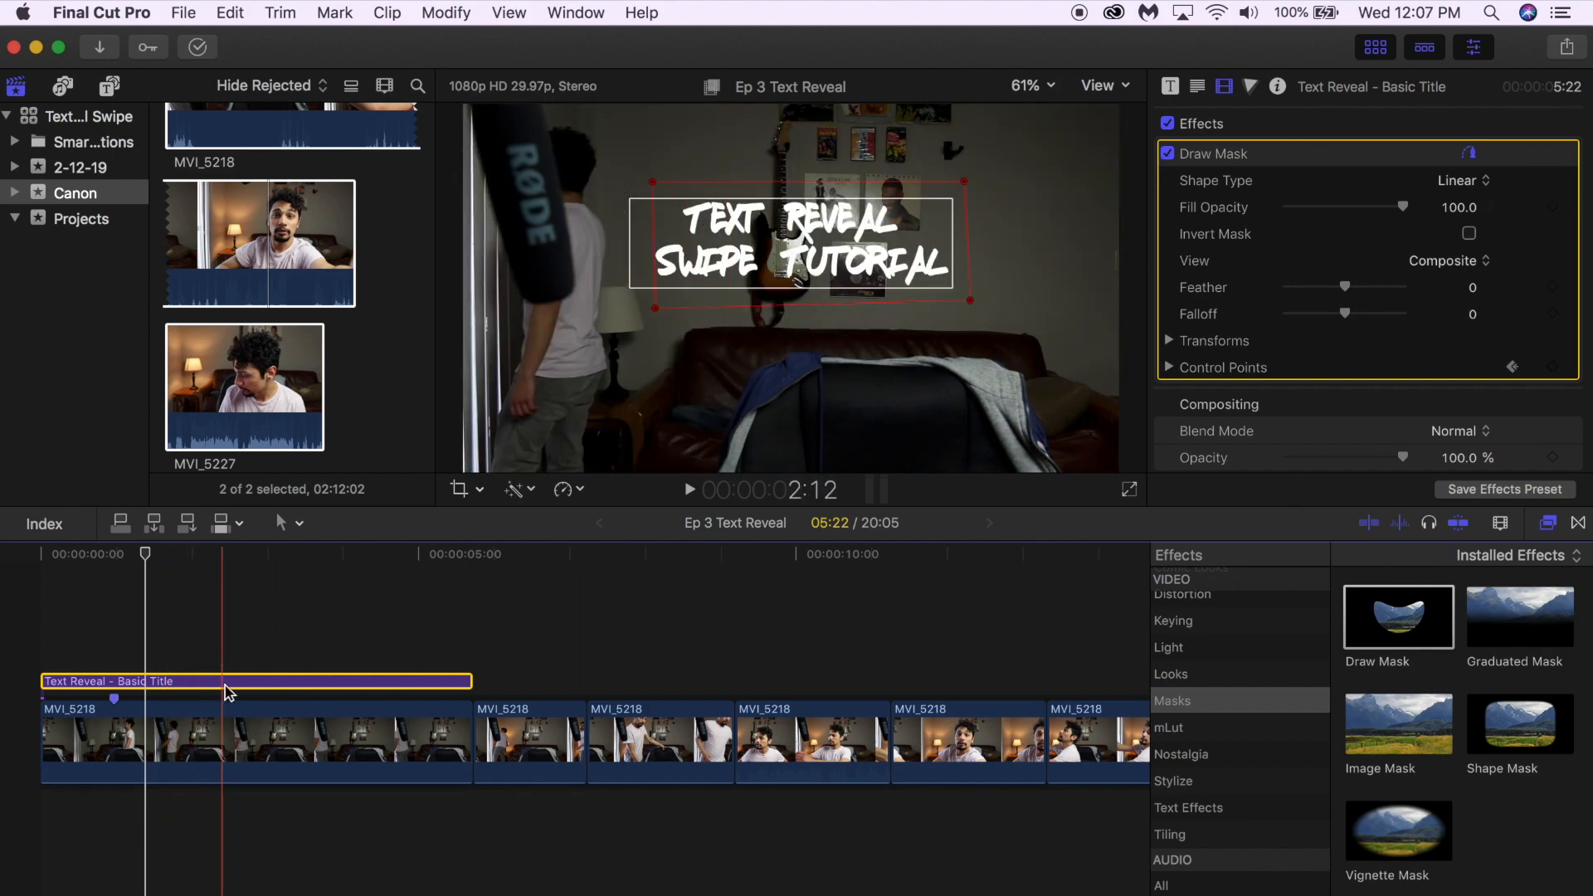